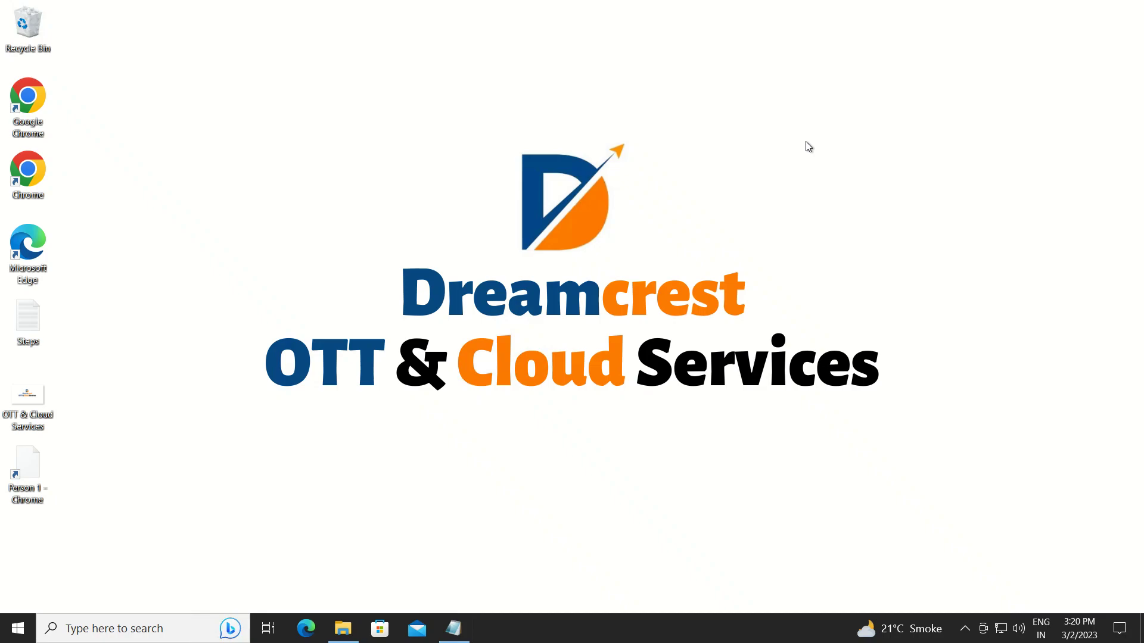
# Bring the Steps notes back in Notepad and highlight step 1 about creating a new Chrome profile.
pyautogui.click(454, 629)
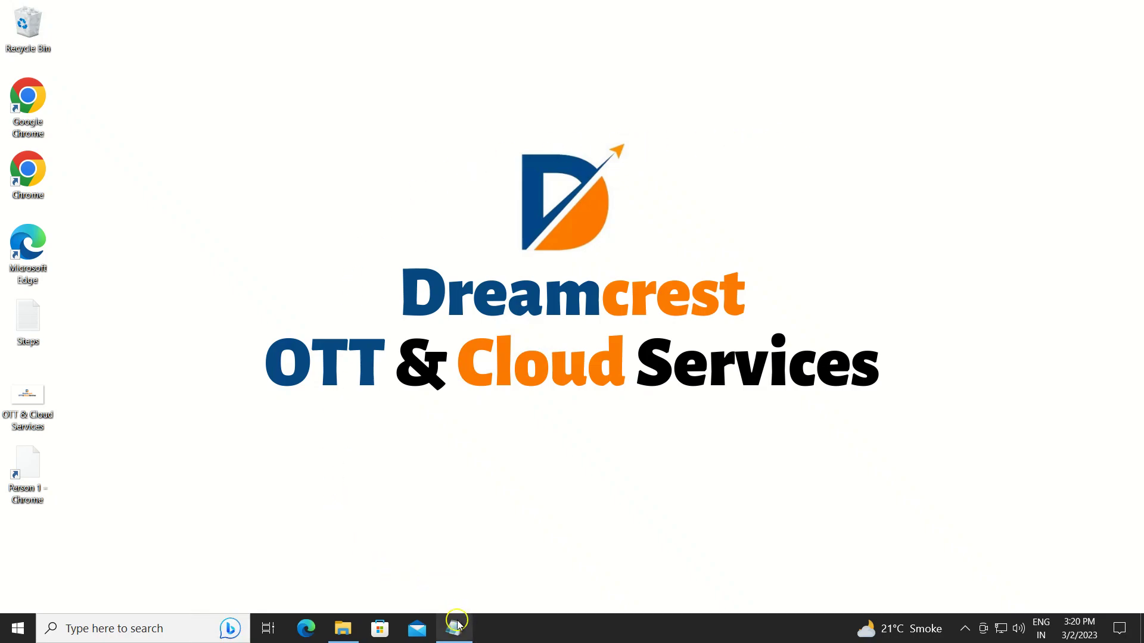
pyautogui.moveTo(723, 96); pyautogui.dragTo(501, 97)
pyautogui.click(291, 182)
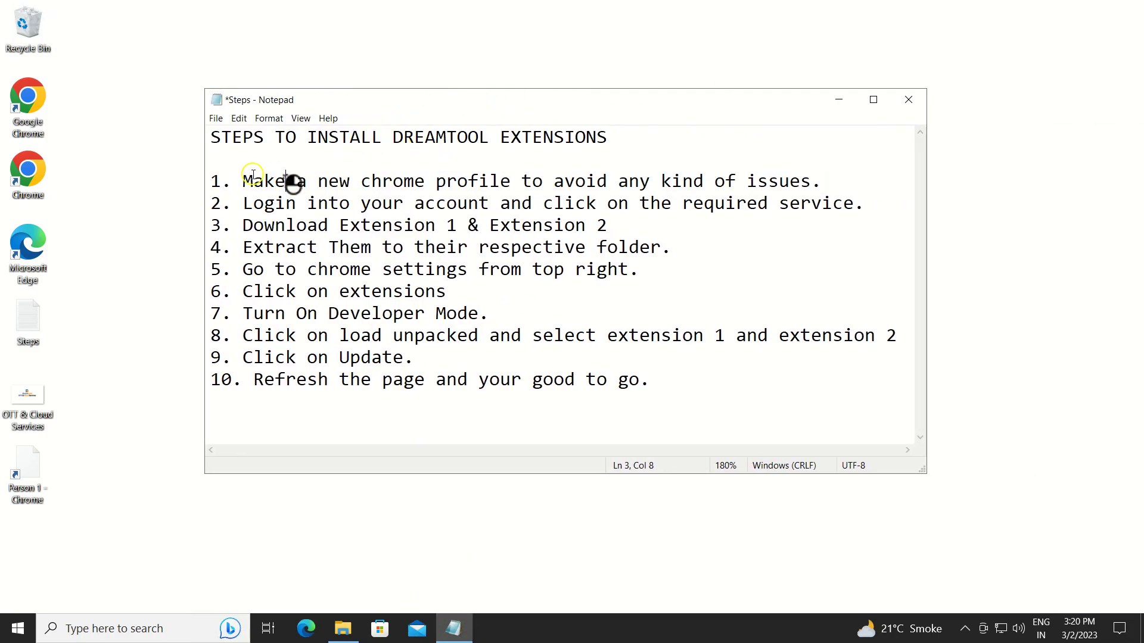
pyautogui.moveTo(248, 179); pyautogui.dragTo(842, 183)
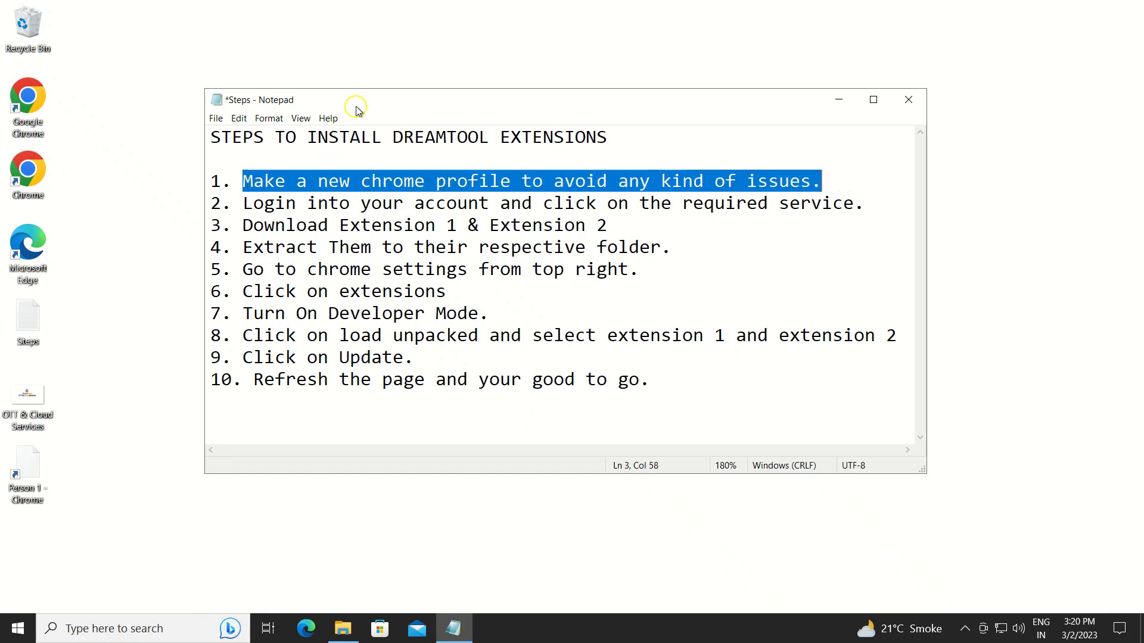
pyautogui.moveTo(356, 100); pyautogui.dragTo(482, 98)
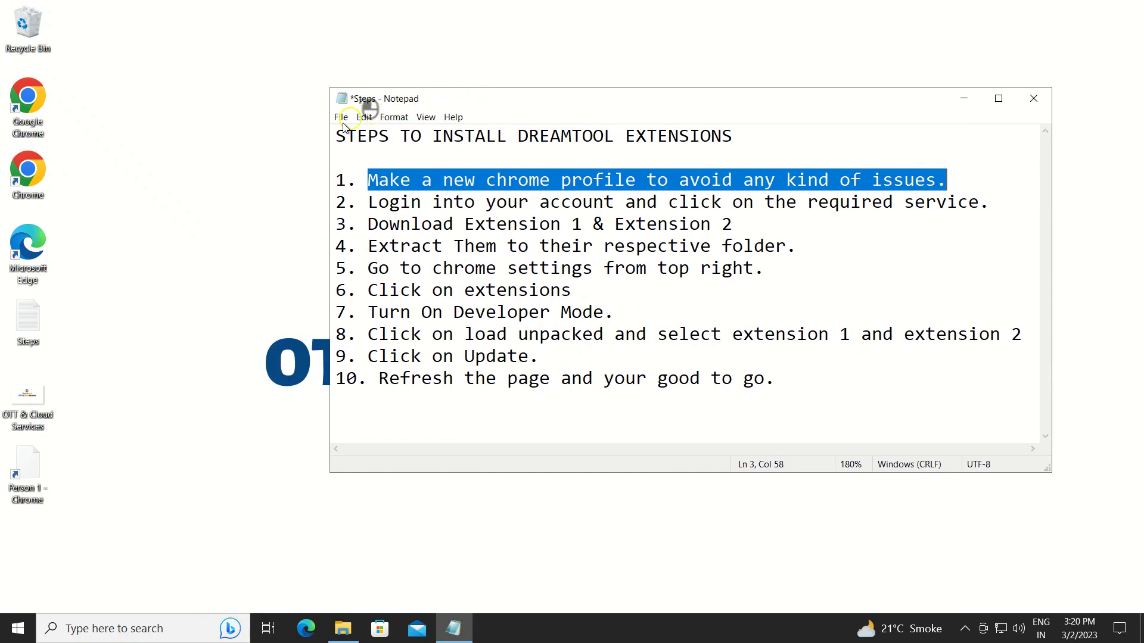
# In maximized Chrome, add a profile named 'dreamtools demo' without signing in to an account.
pyautogui.doubleClick(34, 171)
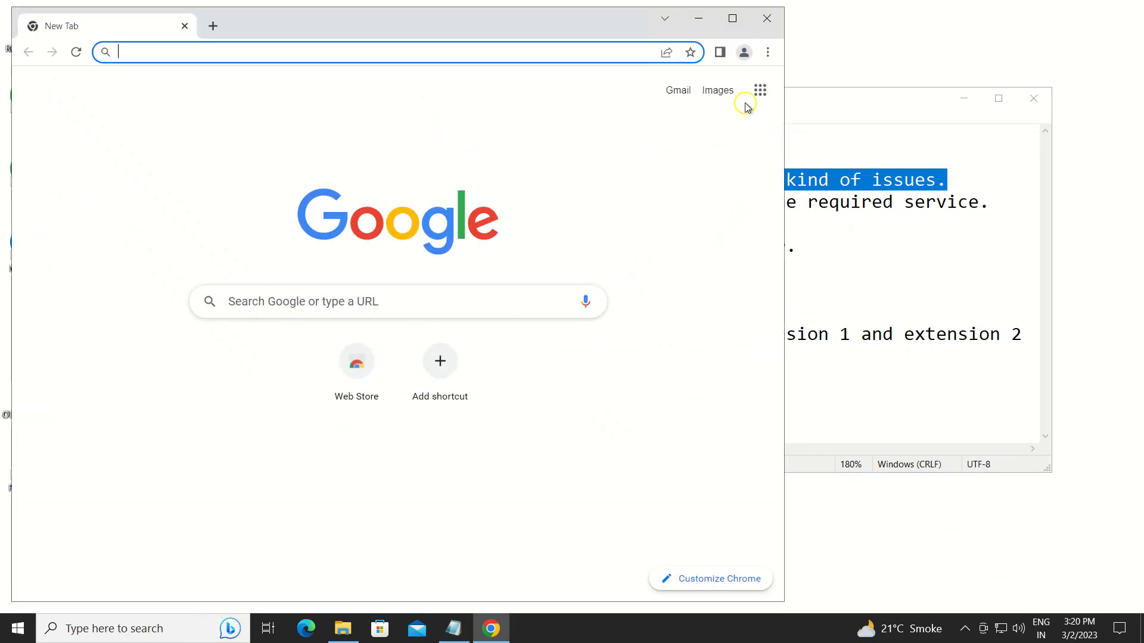
pyautogui.click(732, 19)
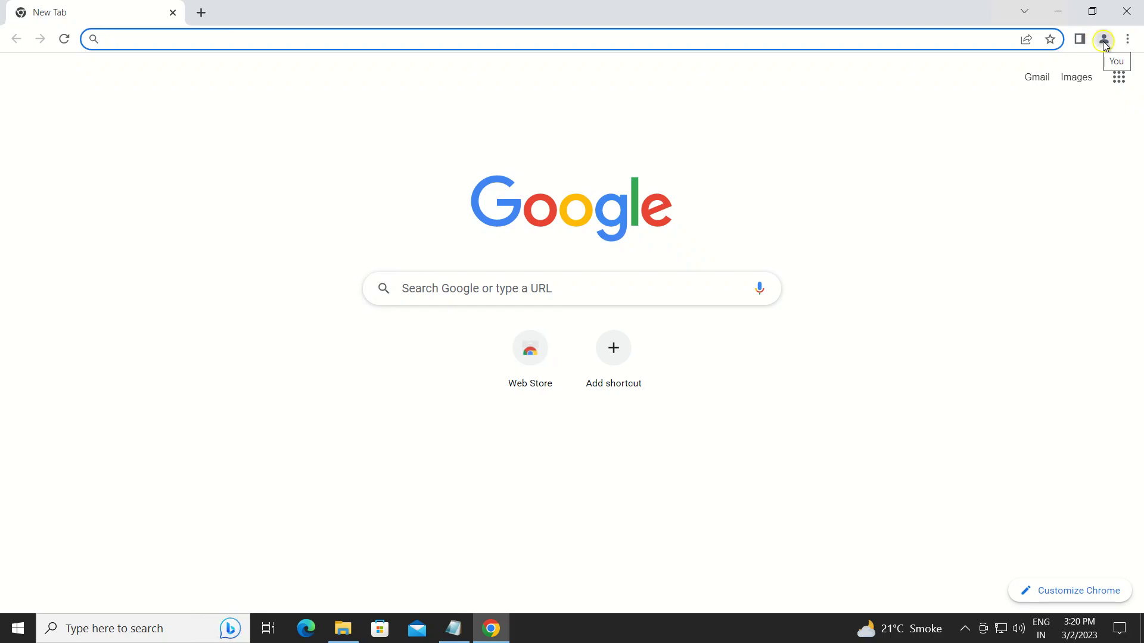
pyautogui.click(1107, 40)
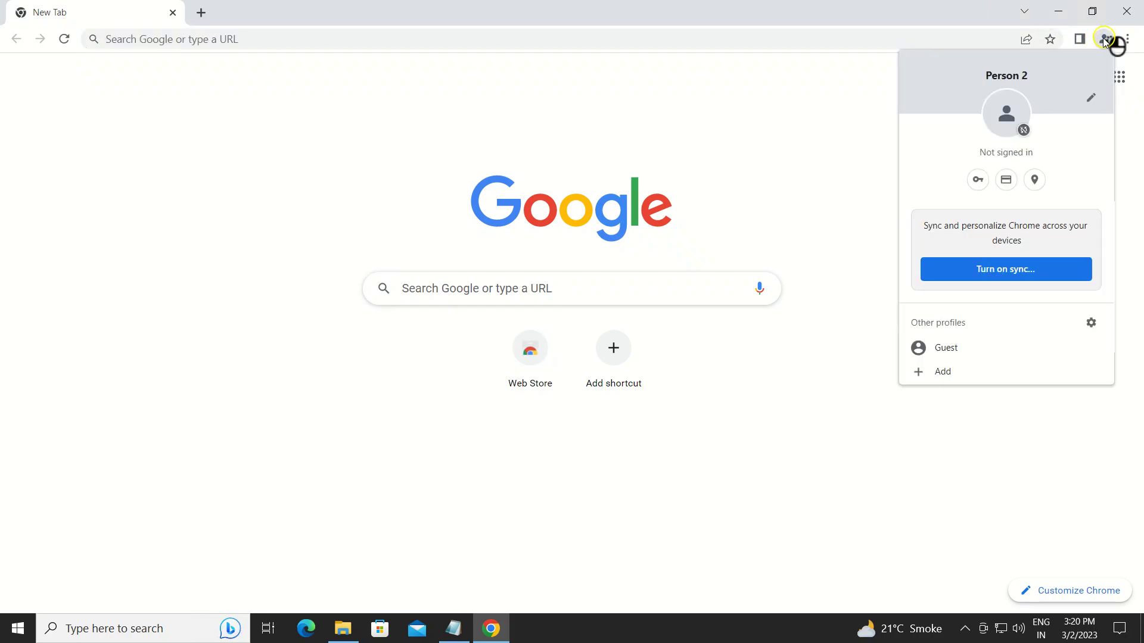
pyautogui.click(950, 373)
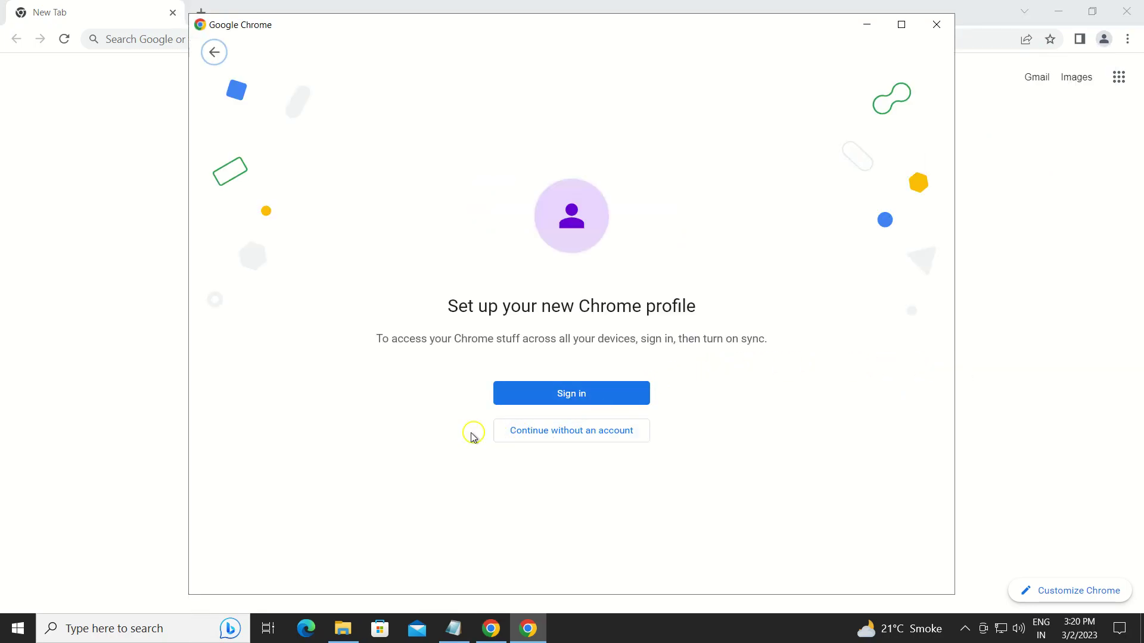
pyautogui.click(570, 431)
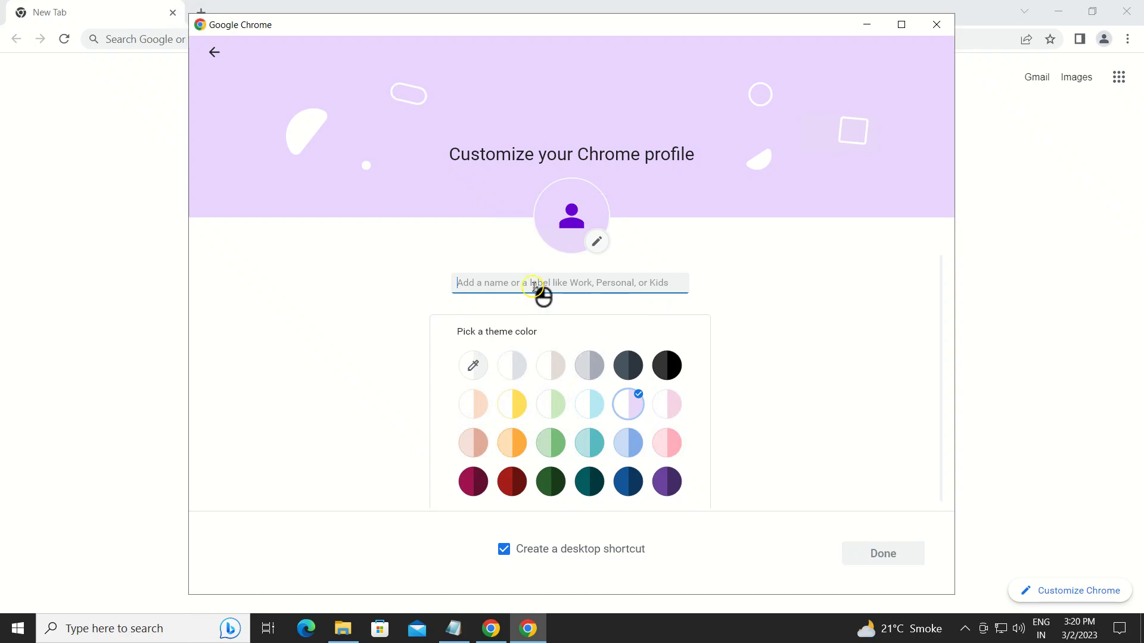
pyautogui.write('dreamtools demo')
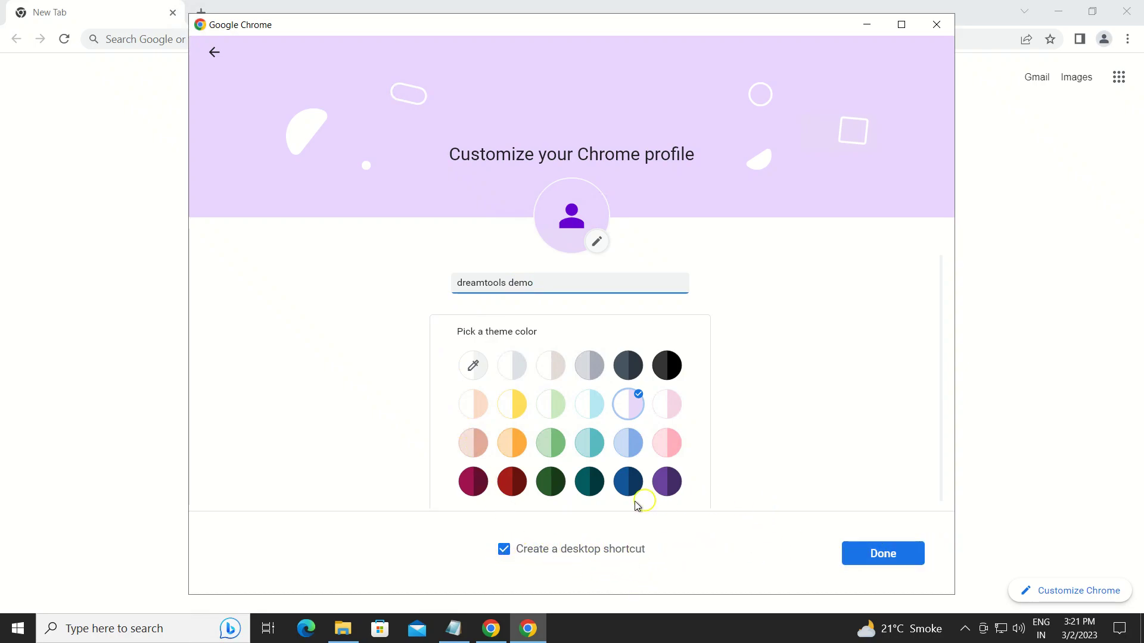
pyautogui.click(899, 560)
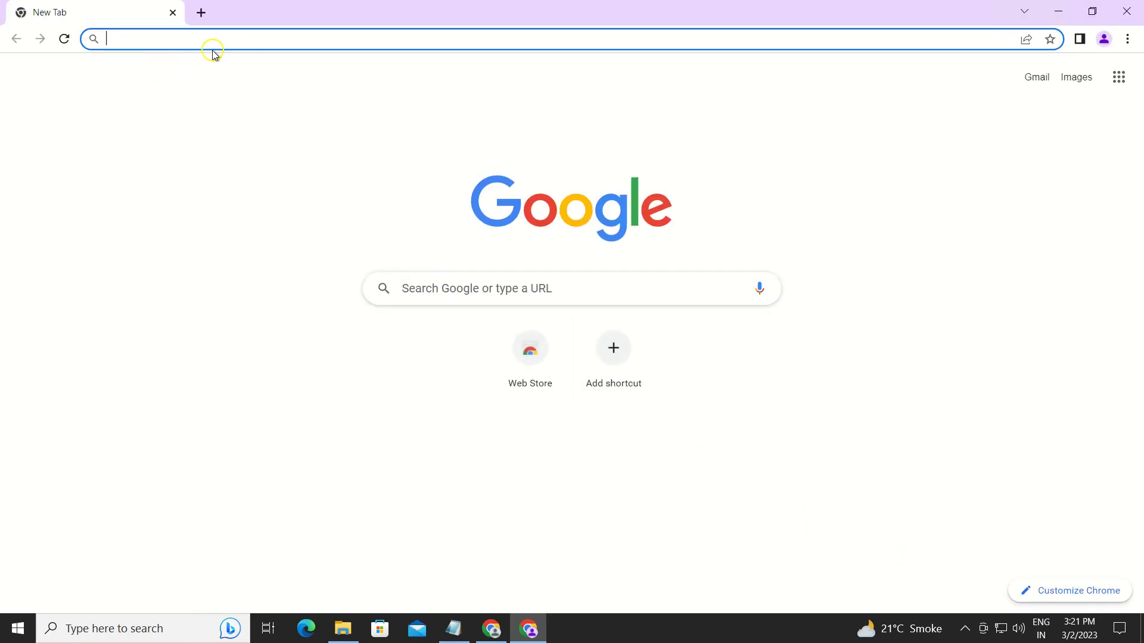
# Load app.dreamtools.in in the new profile's tab.
pyautogui.click(454, 629)
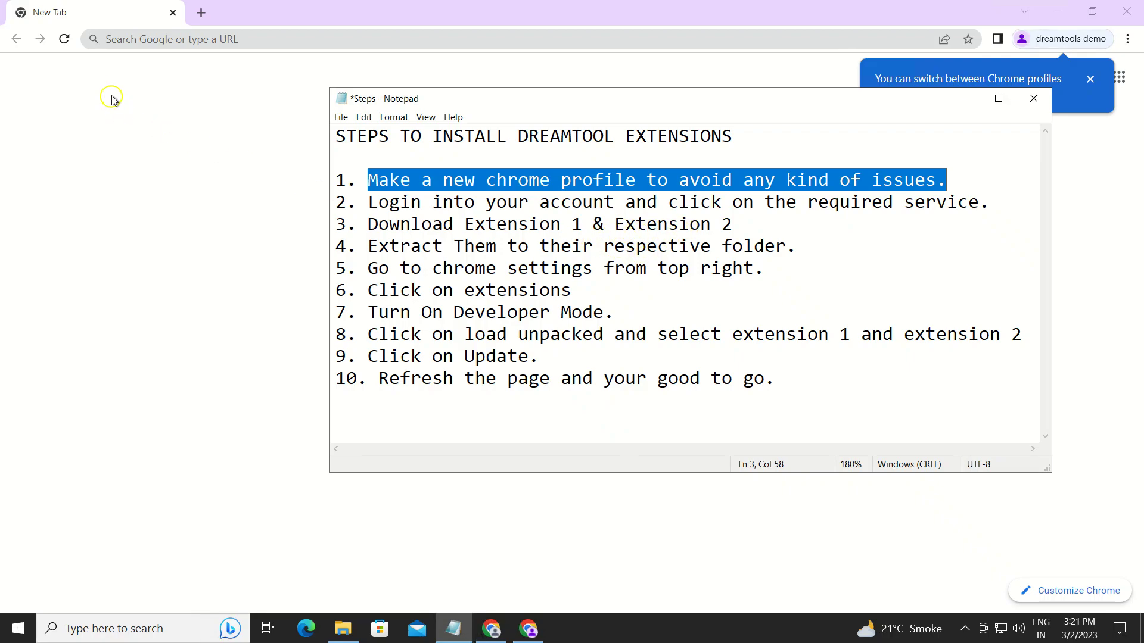
pyautogui.click(171, 41)
pyautogui.write('a')
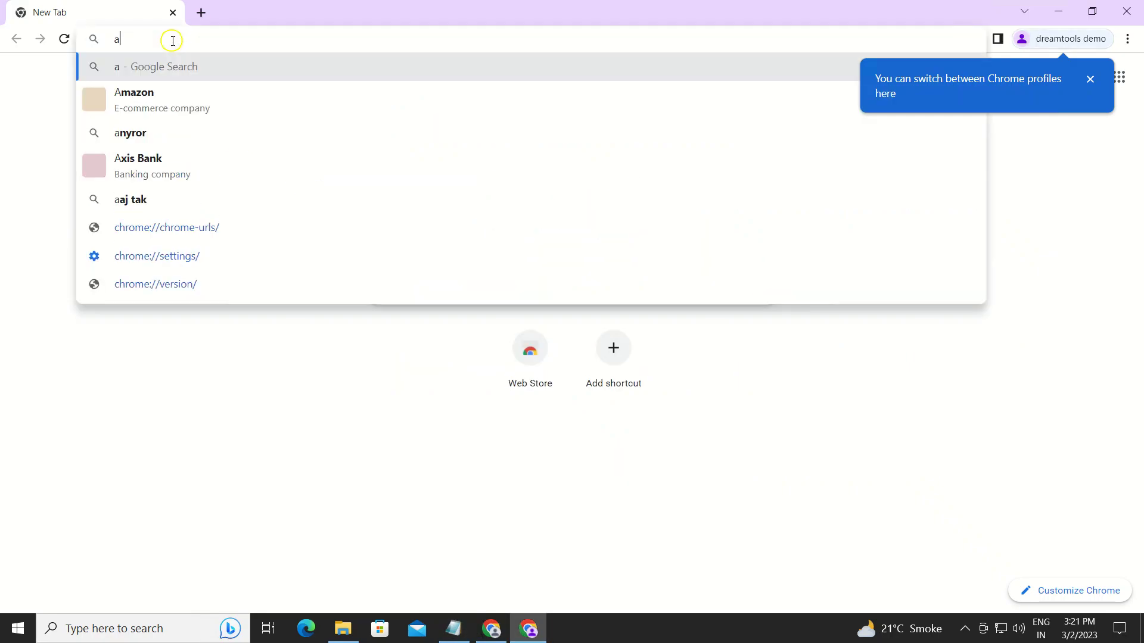
pyautogui.write('pp.')
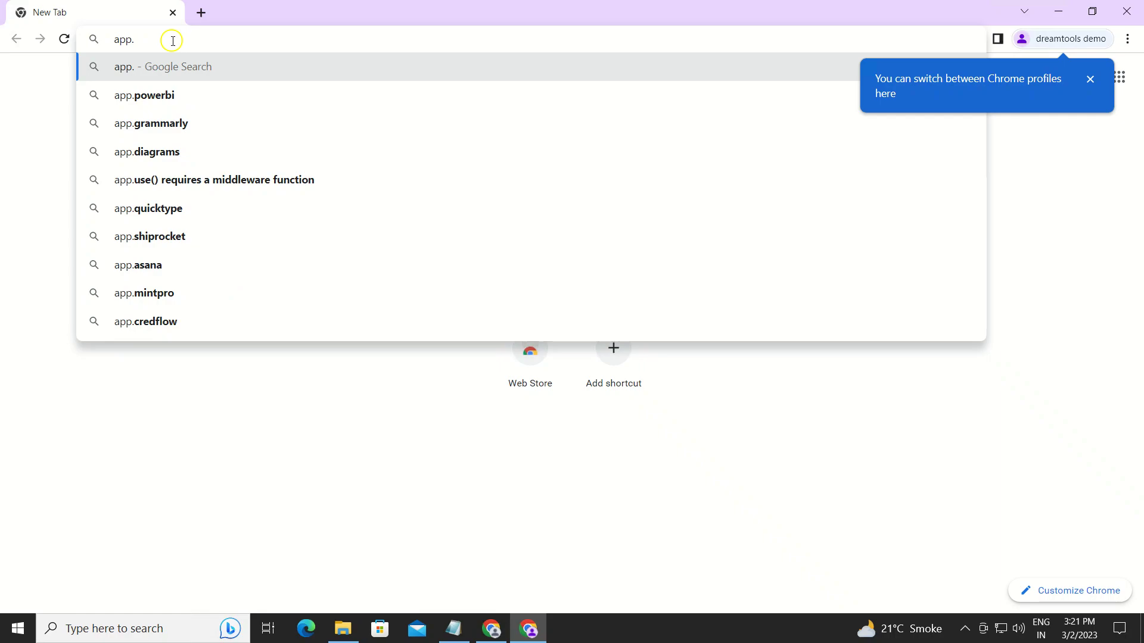
pyautogui.write('drea')
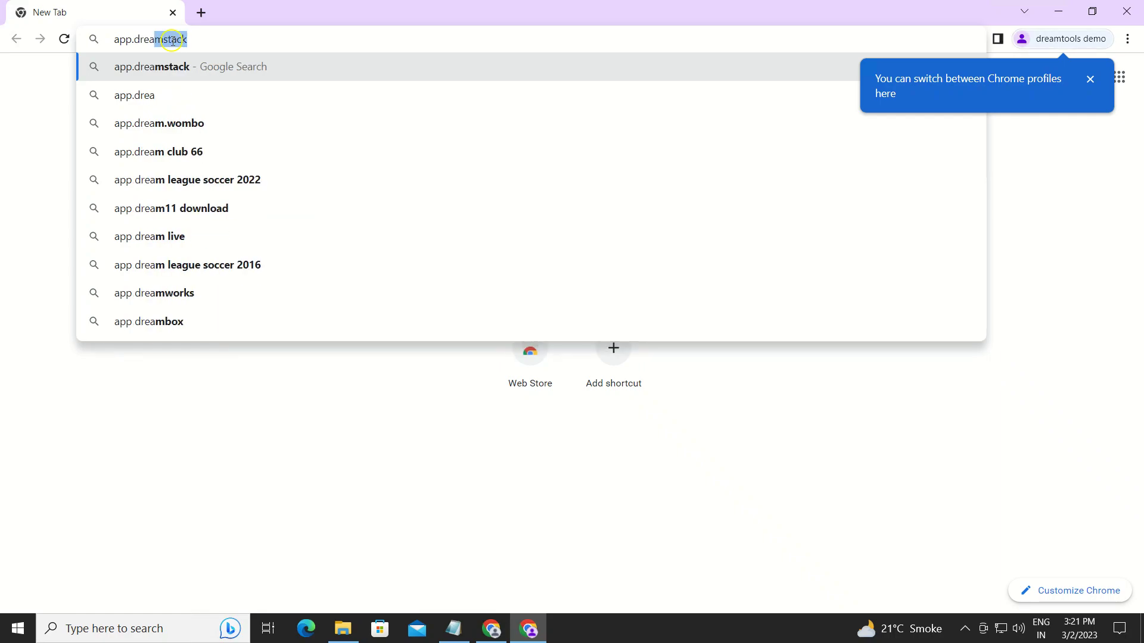
pyautogui.write('mtools.i')
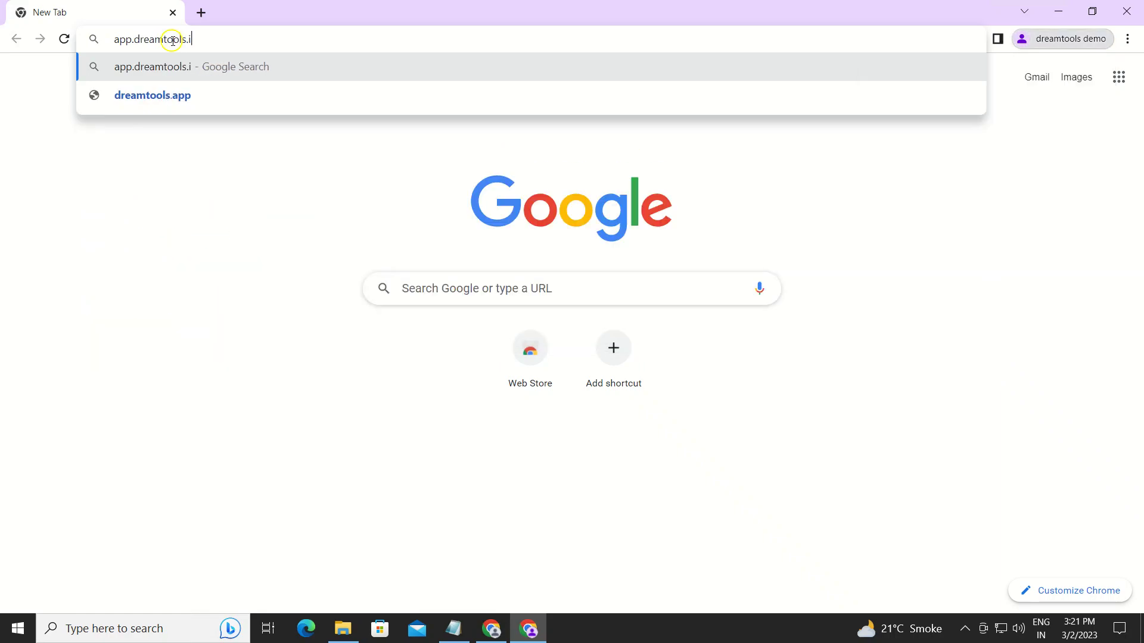
pyautogui.write('n')
pyautogui.press('Return')
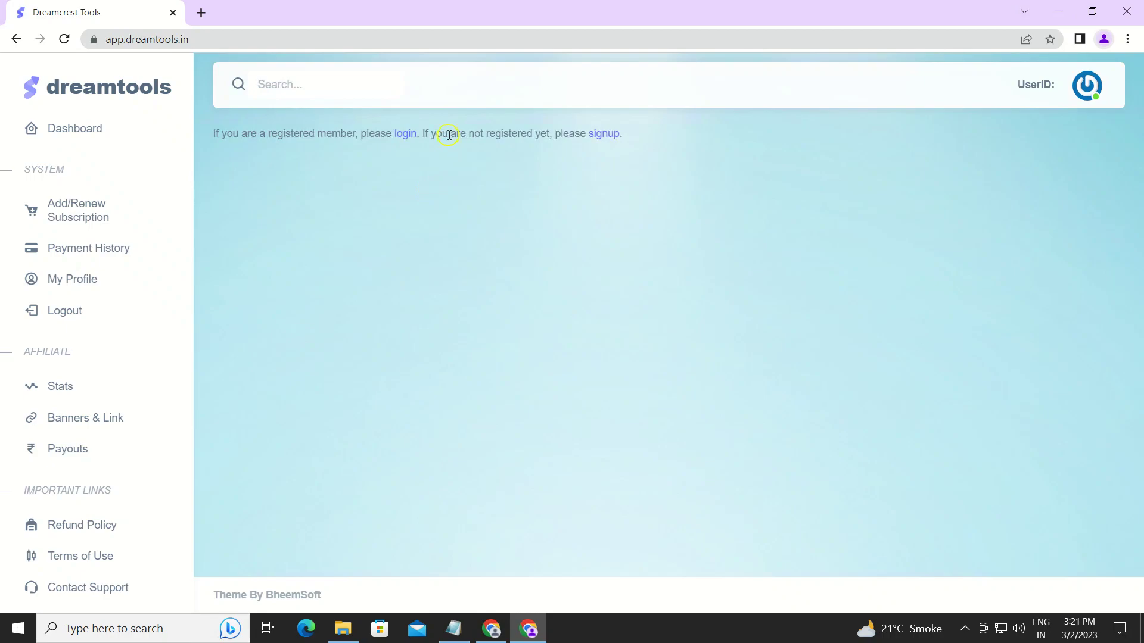
# Log in to DreamTools with the account username and password.
pyautogui.click(405, 137)
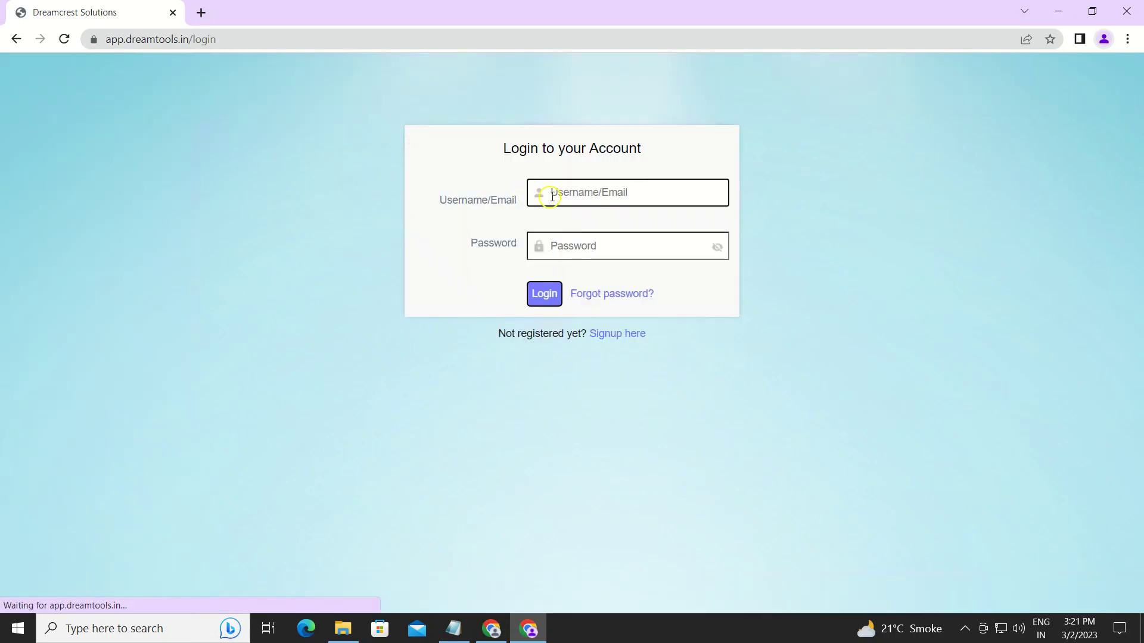
pyautogui.click(552, 195)
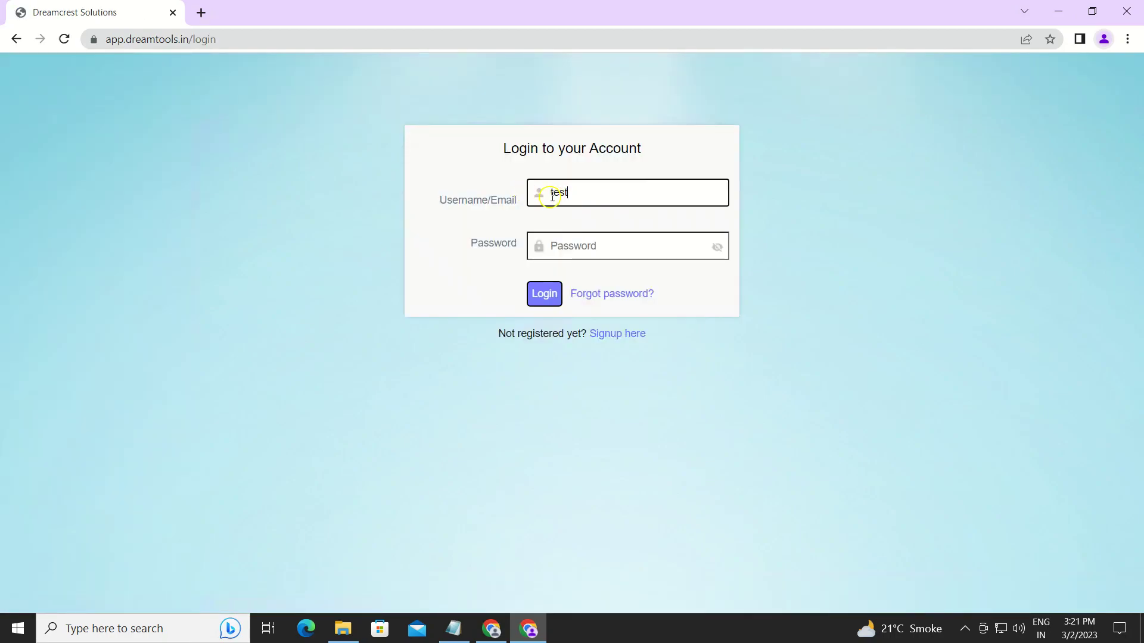
pyautogui.press('Tab')
pyautogui.write('te')
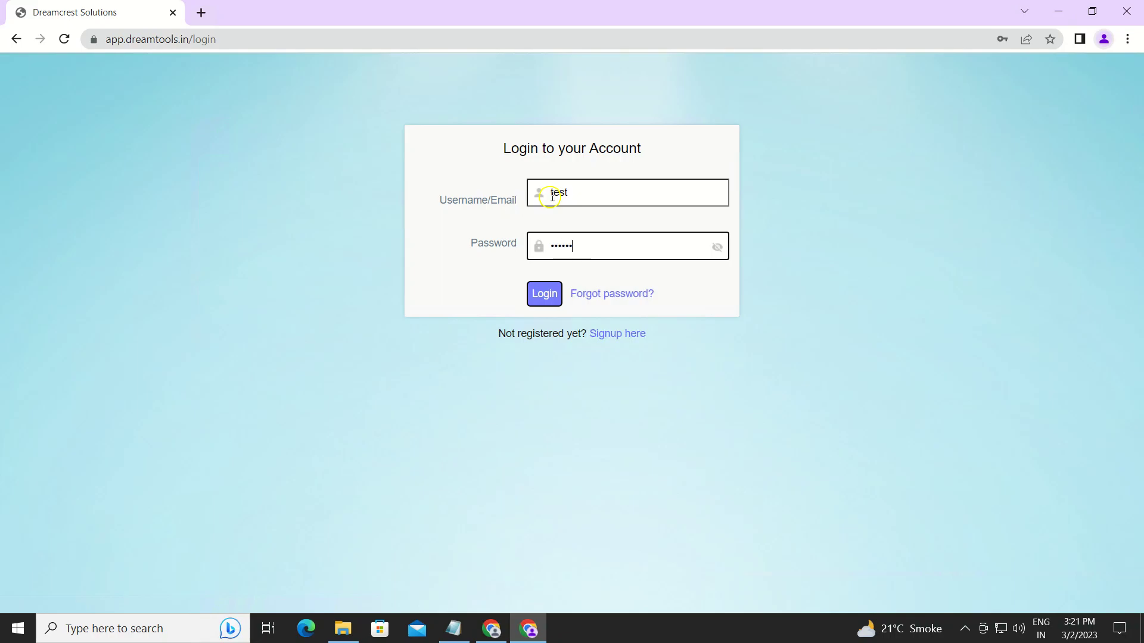
pyautogui.click(554, 293)
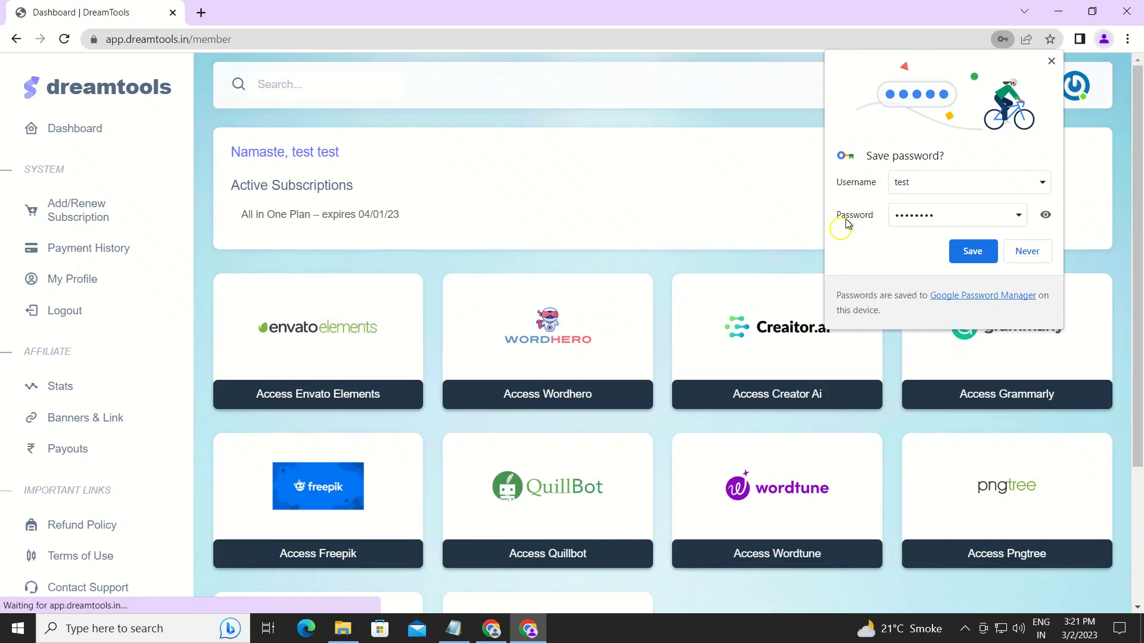
# Decline saving the password and open the Grammarly access page with its extension instructions.
pyautogui.click(1027, 251)
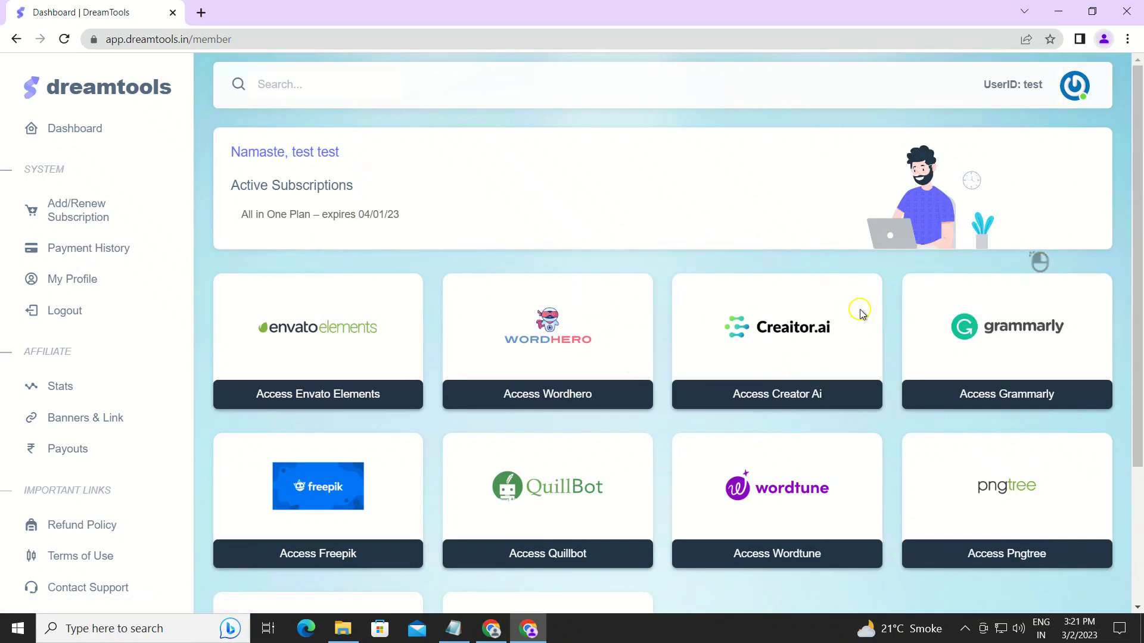
pyautogui.scroll(-3, 948, 329)
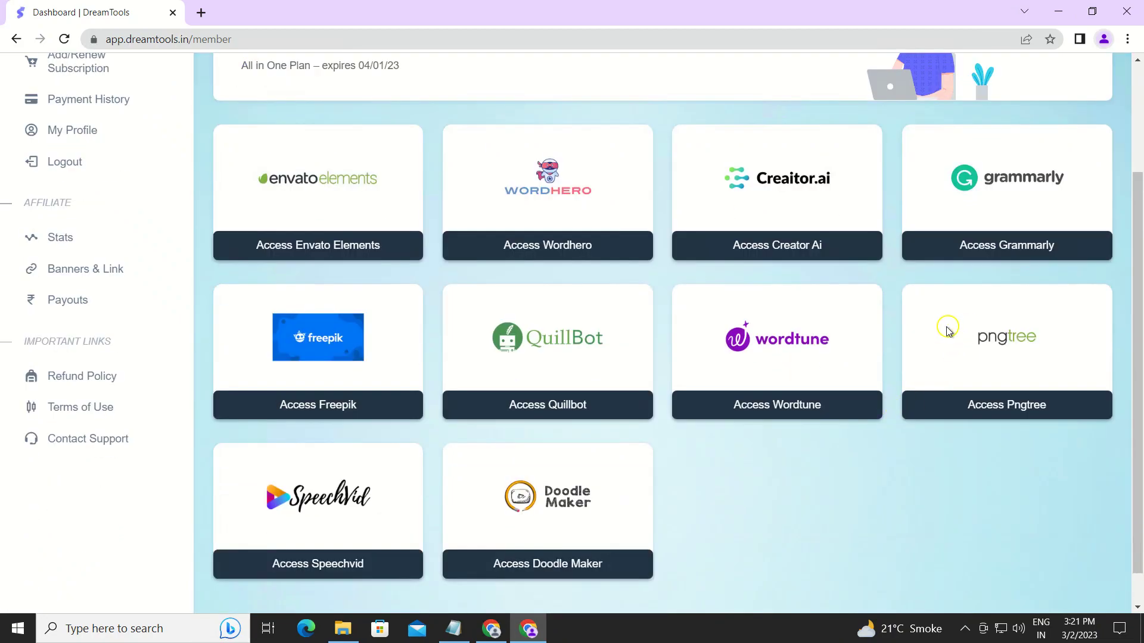
pyautogui.scroll(3, 948, 330)
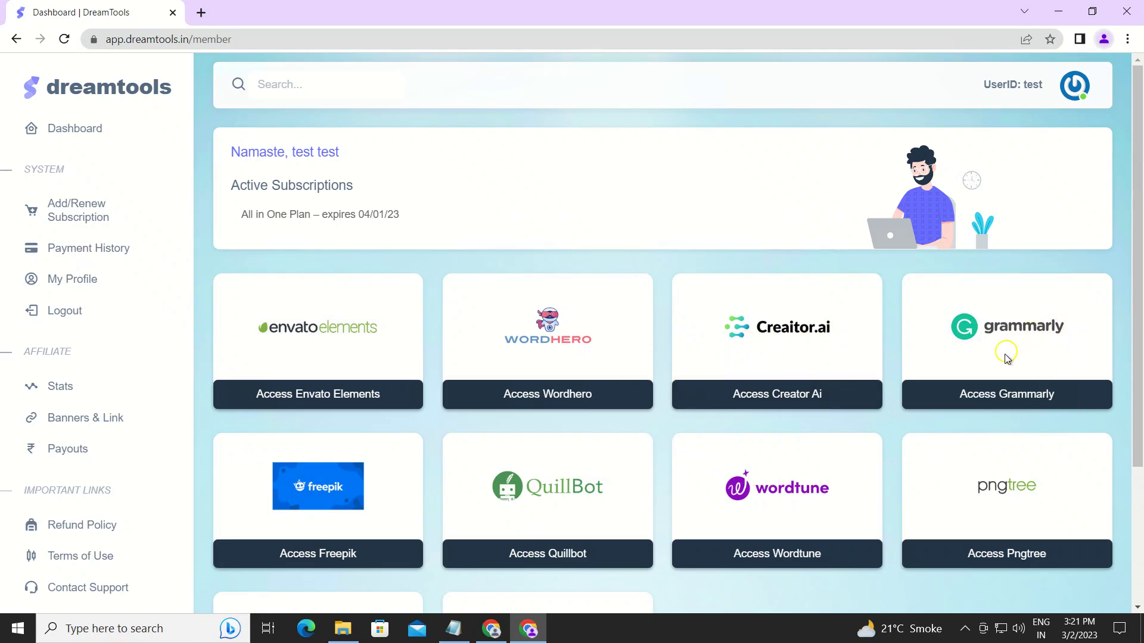
pyautogui.click(995, 395)
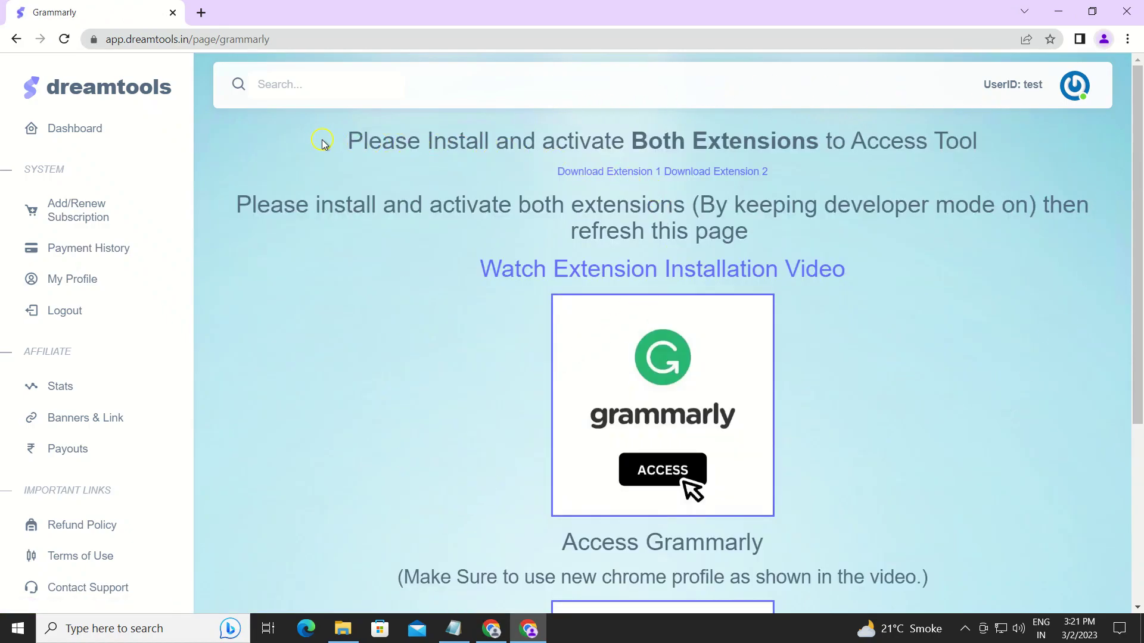
pyautogui.moveTo(336, 143); pyautogui.dragTo(901, 255)
pyautogui.click(956, 264)
# Delete all old files from Downloads and download the first extension as 1.zip.
pyautogui.click(345, 626)
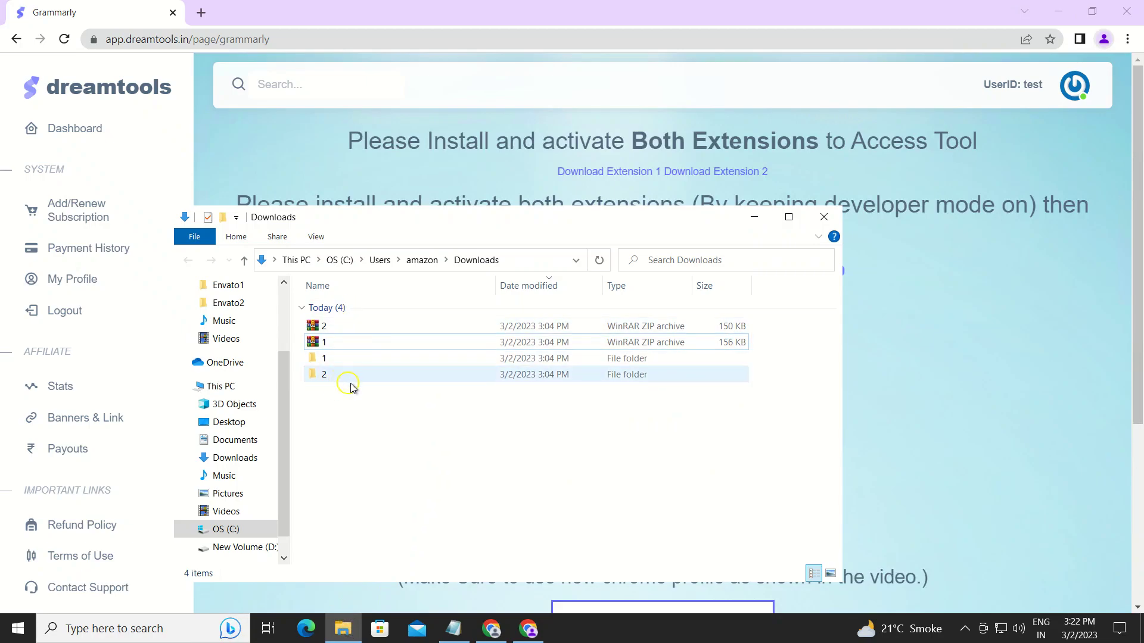
pyautogui.click(367, 349)
pyautogui.click(367, 309)
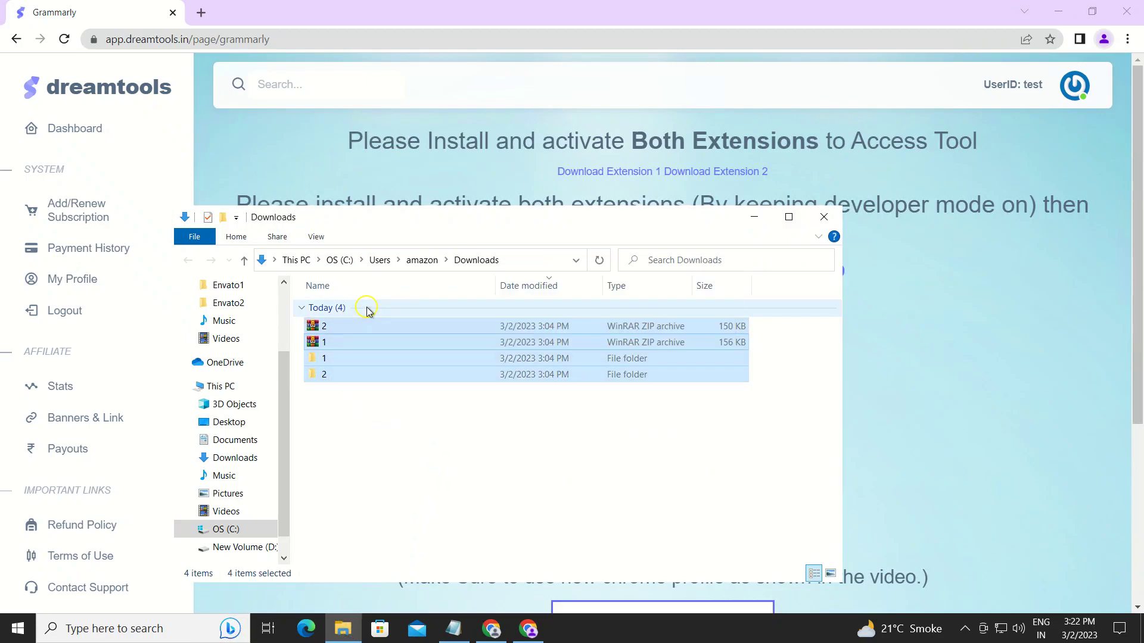
pyautogui.press('Delete')
pyautogui.click(614, 177)
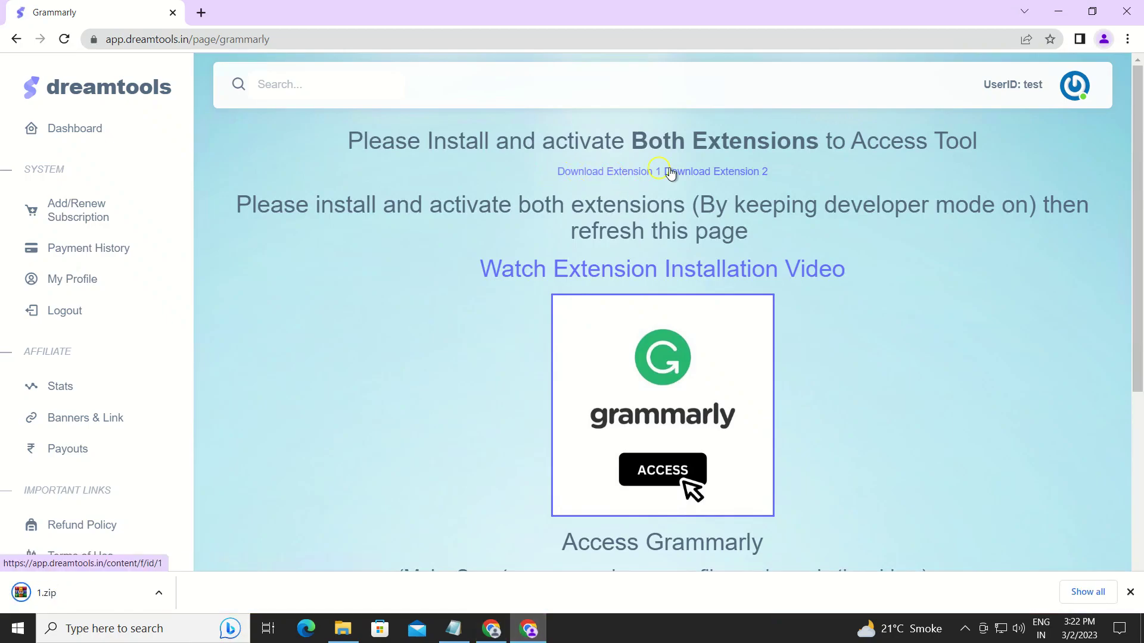
# Download the second extension as 2.zip and keep both 1.zip and 2.zip despite warnings.
pyautogui.click(716, 173)
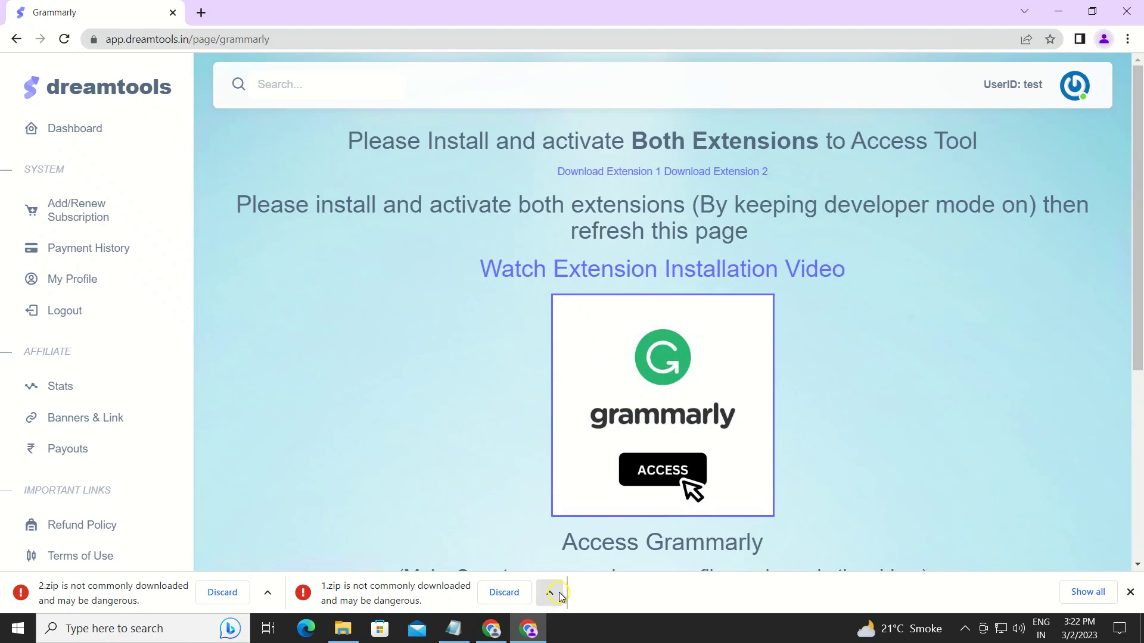
pyautogui.click(560, 594)
pyautogui.click(560, 541)
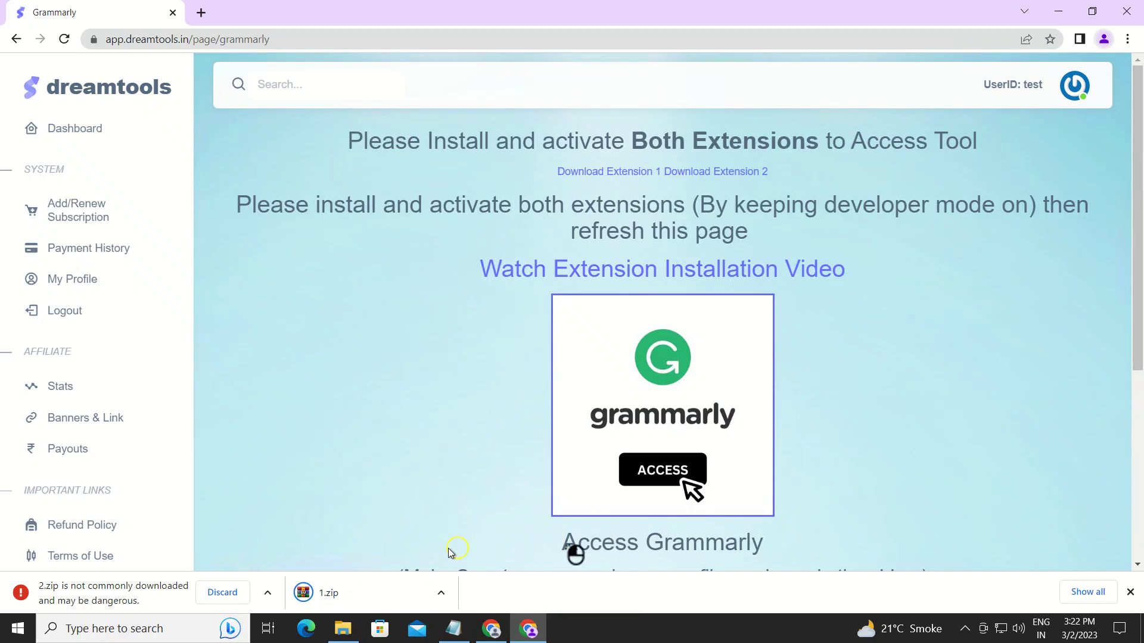
pyautogui.click(267, 593)
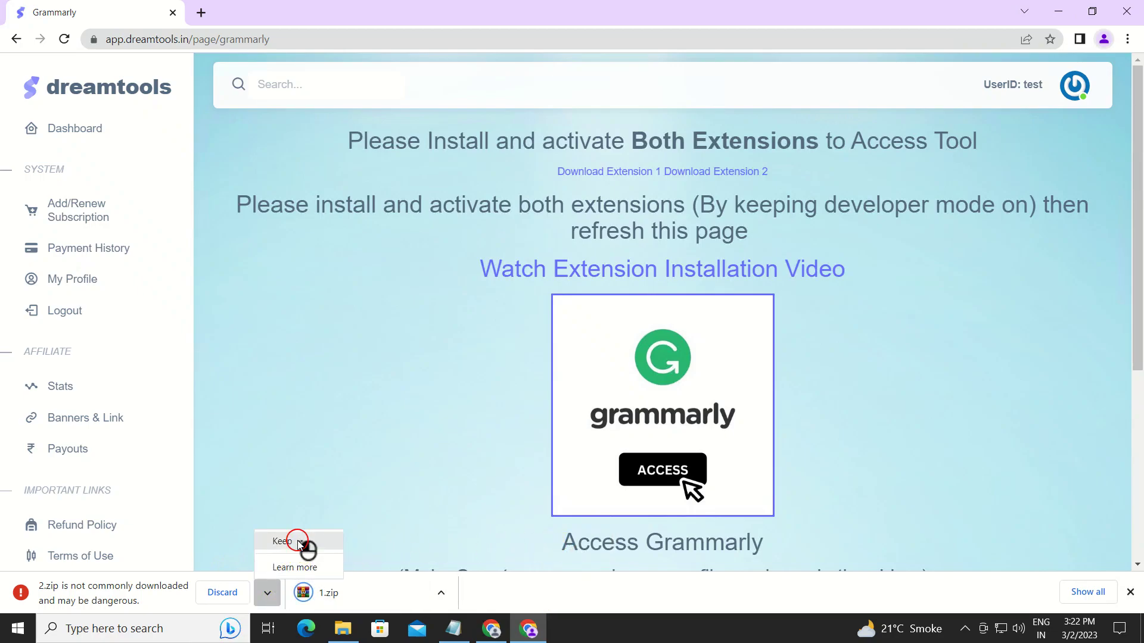
pyautogui.click(298, 542)
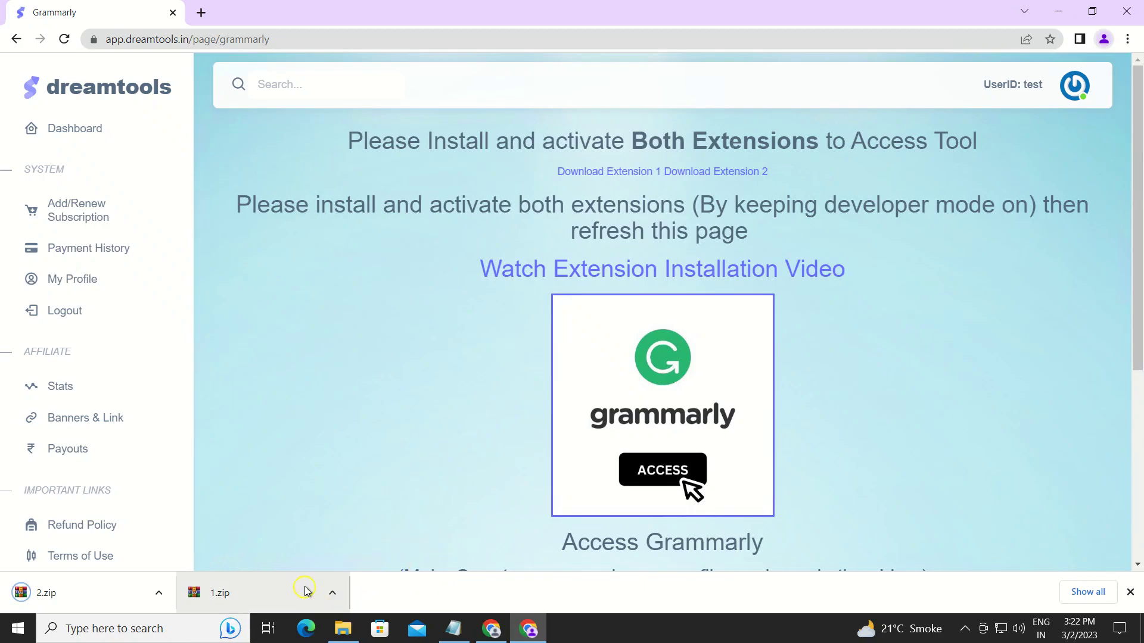
# Refresh Downloads and extract archives 2 and 1 into folders 2 and 1, then return to Grammarly.
pyautogui.click(343, 628)
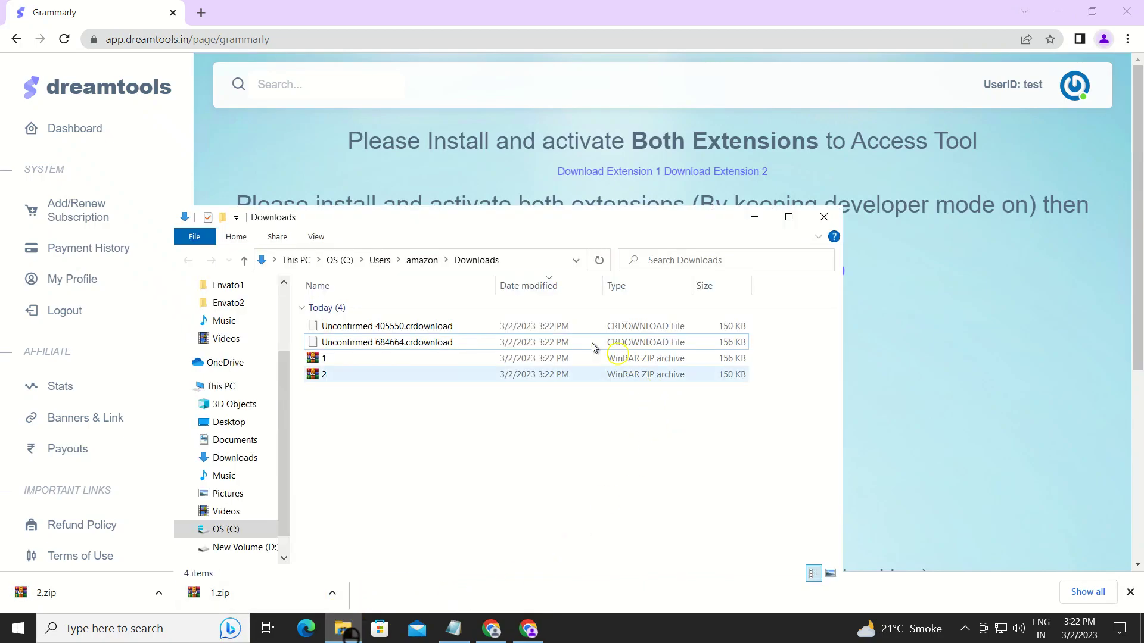
pyautogui.rightClick(366, 423)
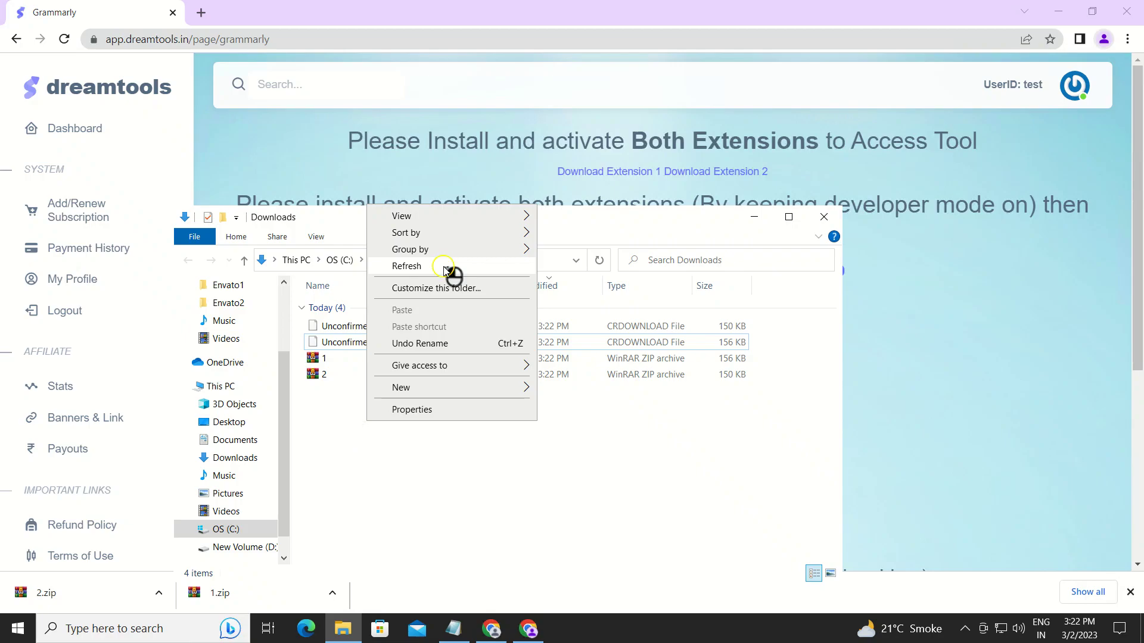
pyautogui.click(452, 268)
pyautogui.click(333, 329)
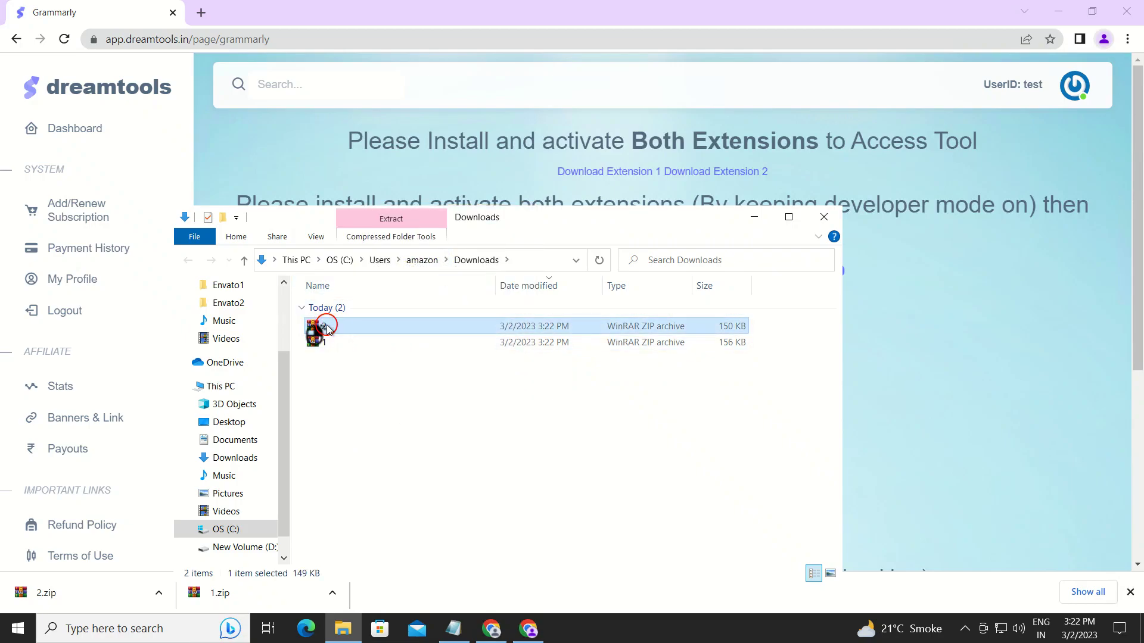
pyautogui.rightClick(328, 328)
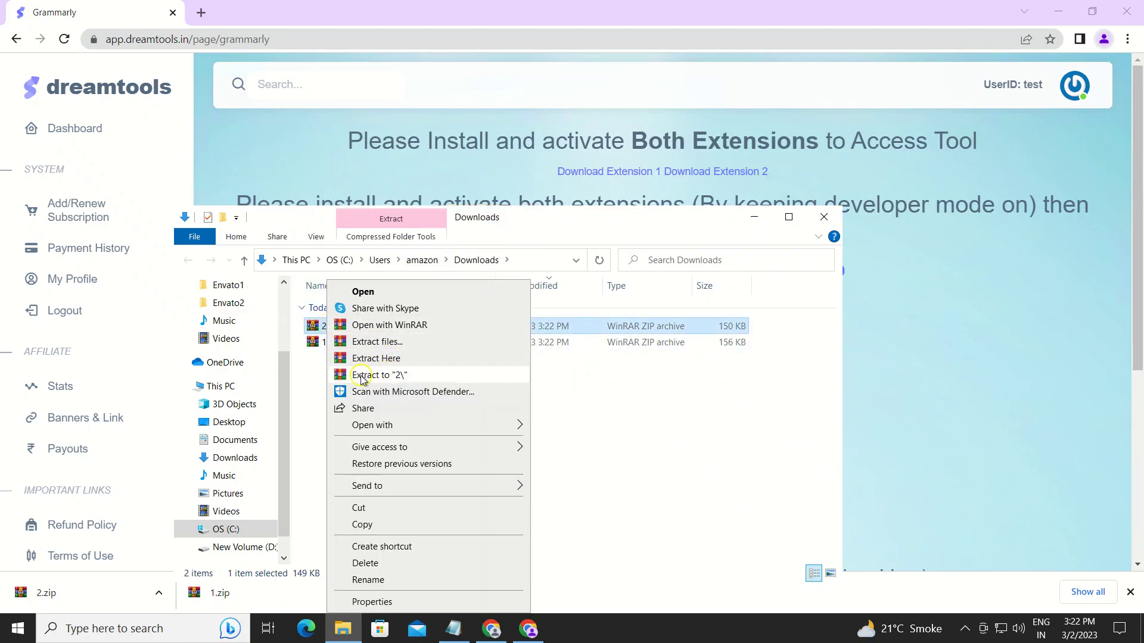
pyautogui.click(388, 378)
pyautogui.click(327, 346)
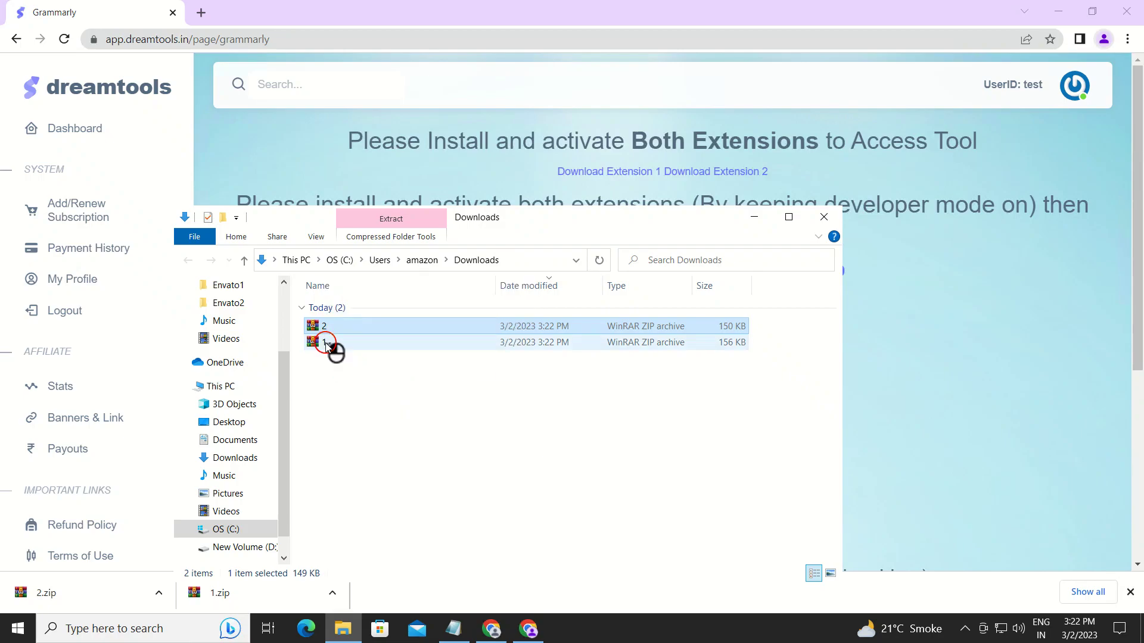
pyautogui.rightClick(327, 345)
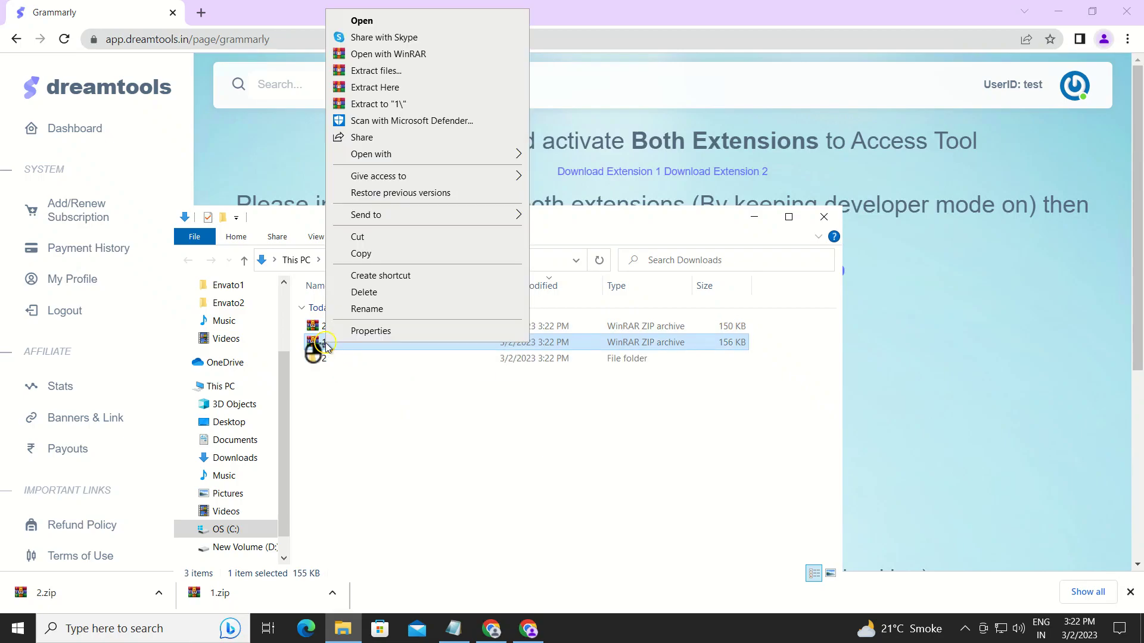
pyautogui.click(441, 106)
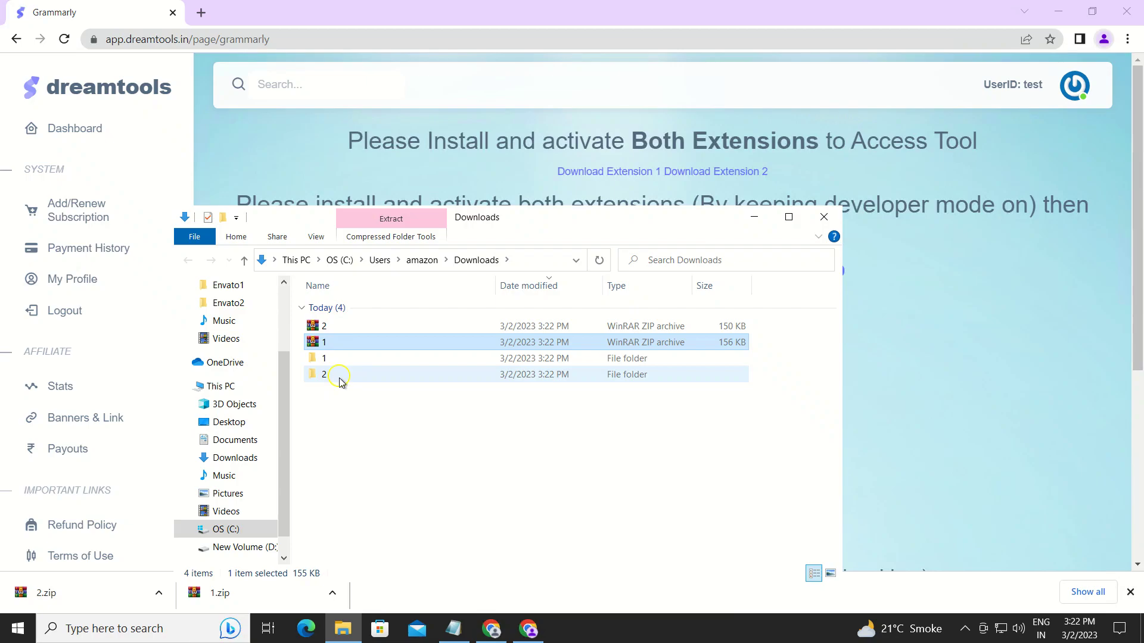
pyautogui.click(913, 329)
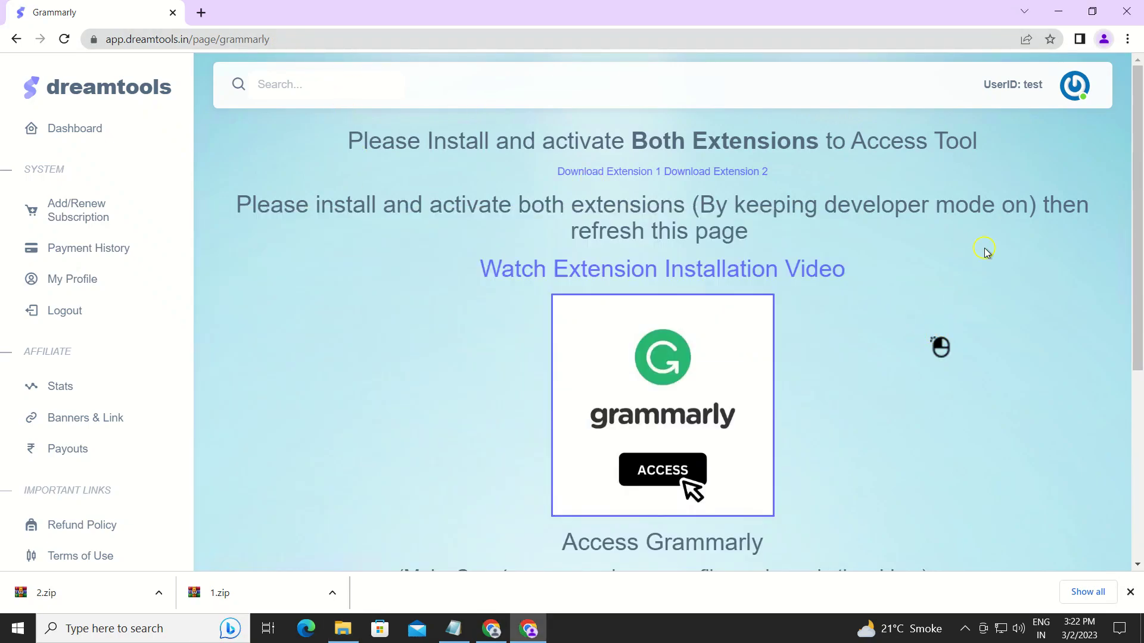
# Reach Chrome's Extensions page through Settings and turn Developer mode on.
pyautogui.click(1128, 40)
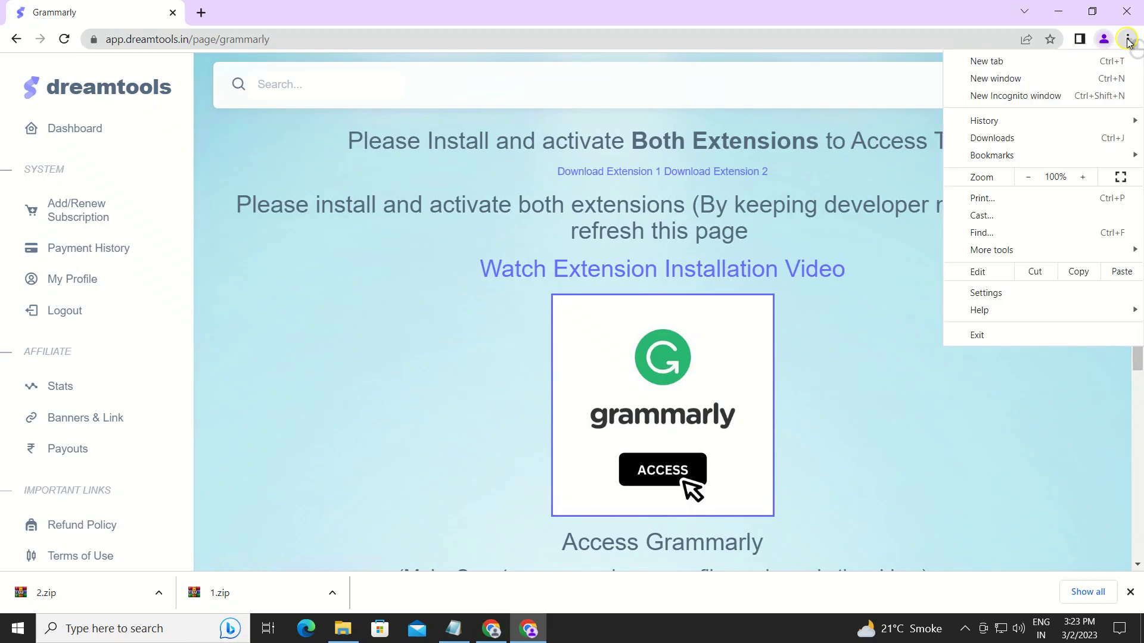
pyautogui.click(995, 292)
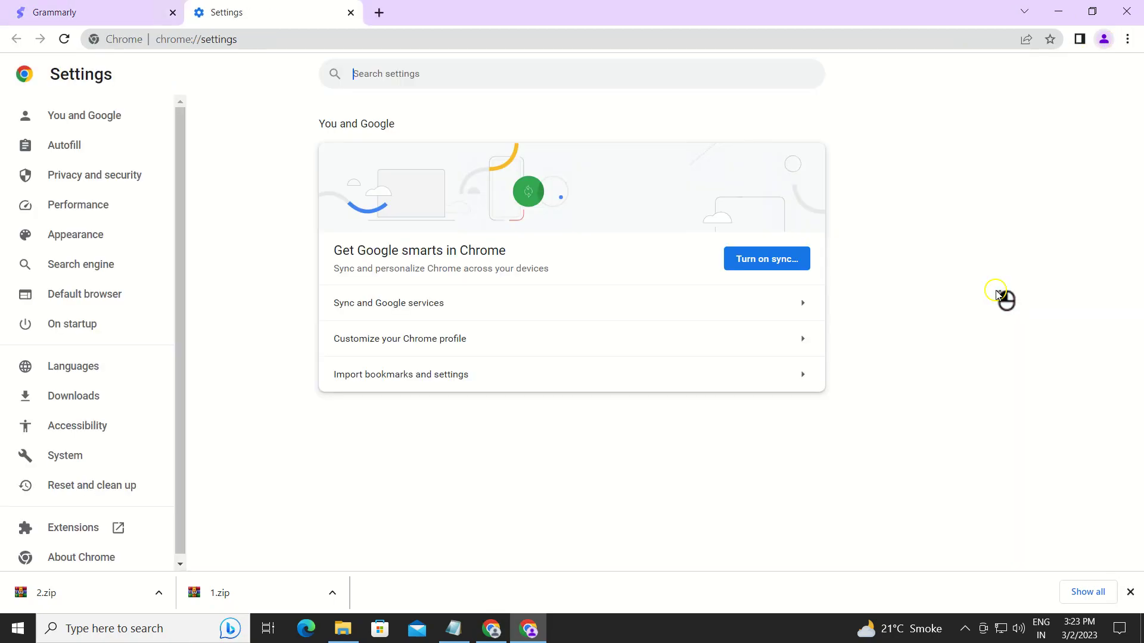
pyautogui.scroll(-1, 88, 184)
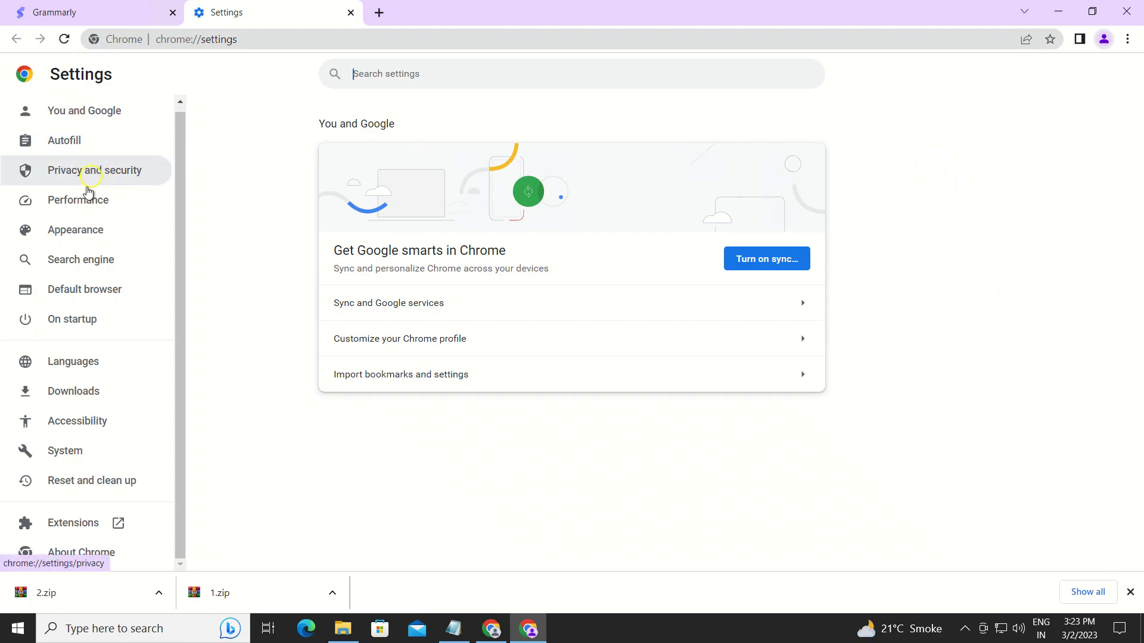
pyautogui.click(66, 528)
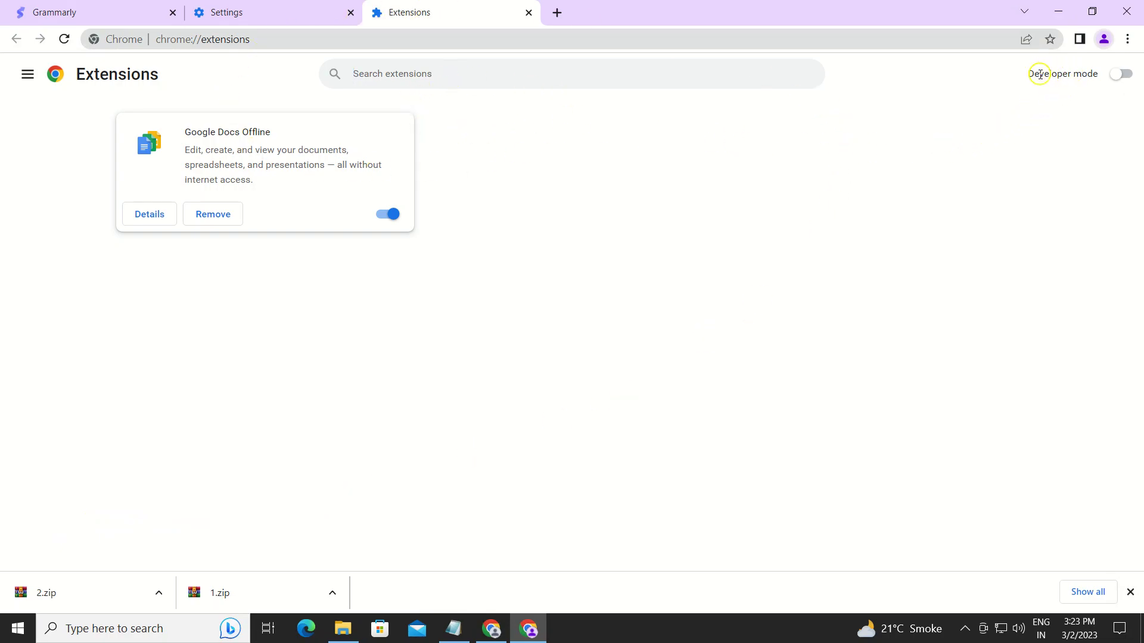
pyautogui.click(1124, 76)
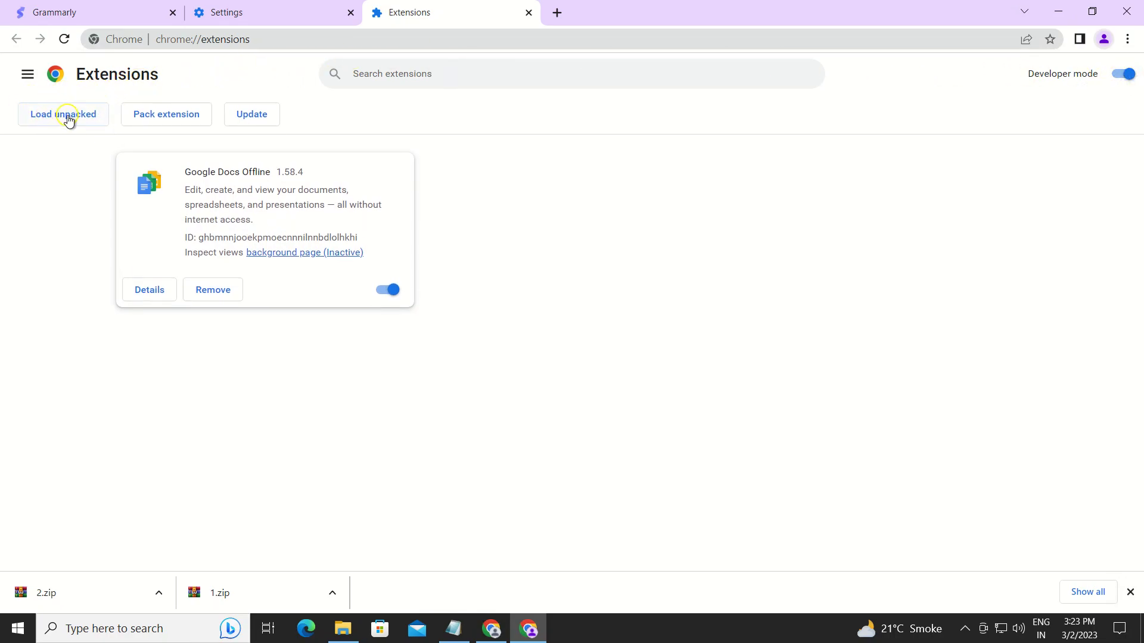
# Load Downloads folders 1 and 2 as unpacked extensions, then update all extensions.
pyautogui.click(69, 119)
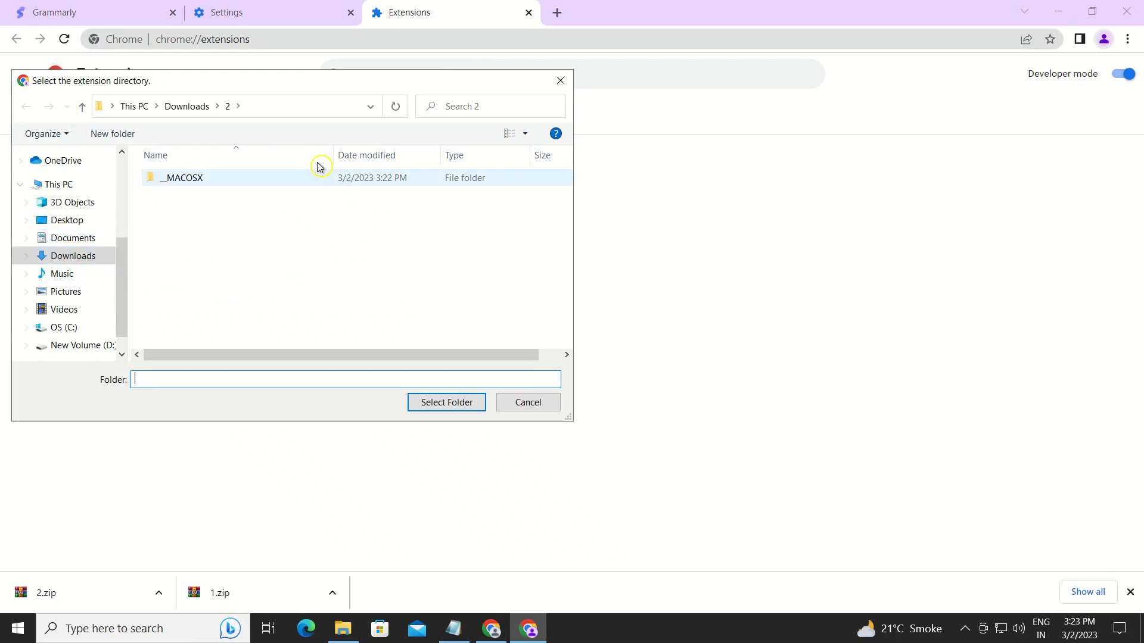
pyautogui.click(193, 114)
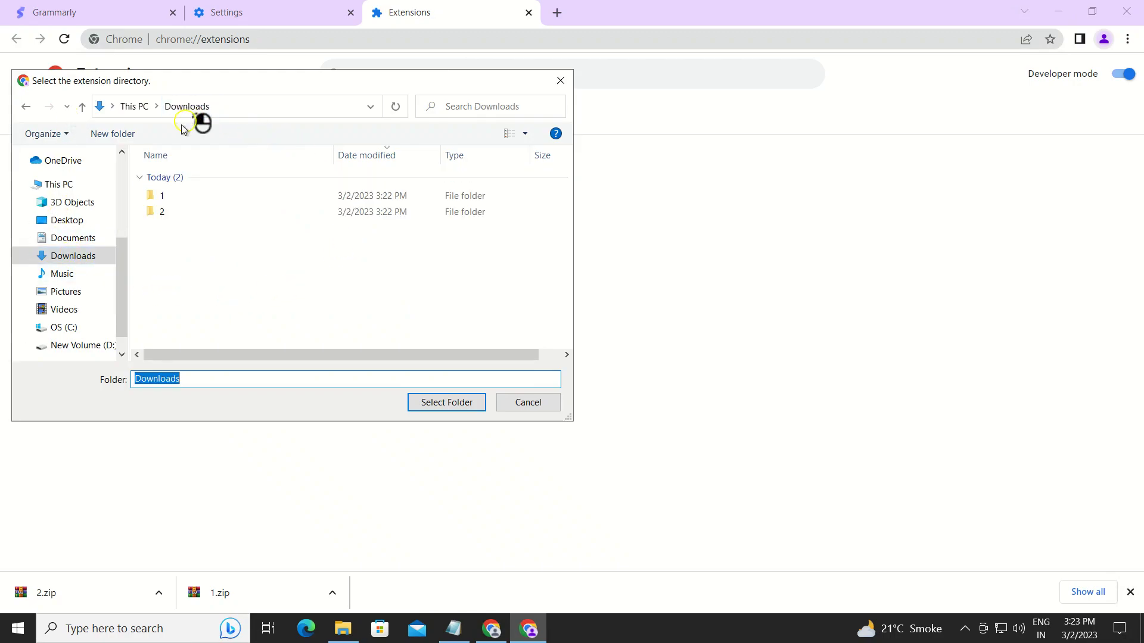
pyautogui.click(191, 195)
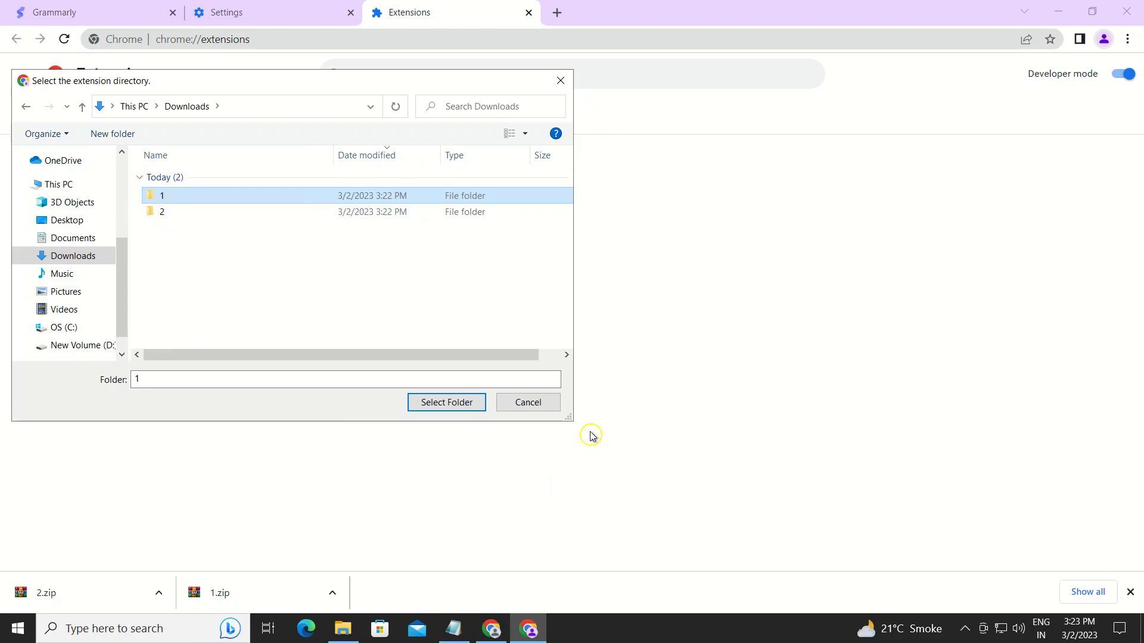
pyautogui.click(466, 406)
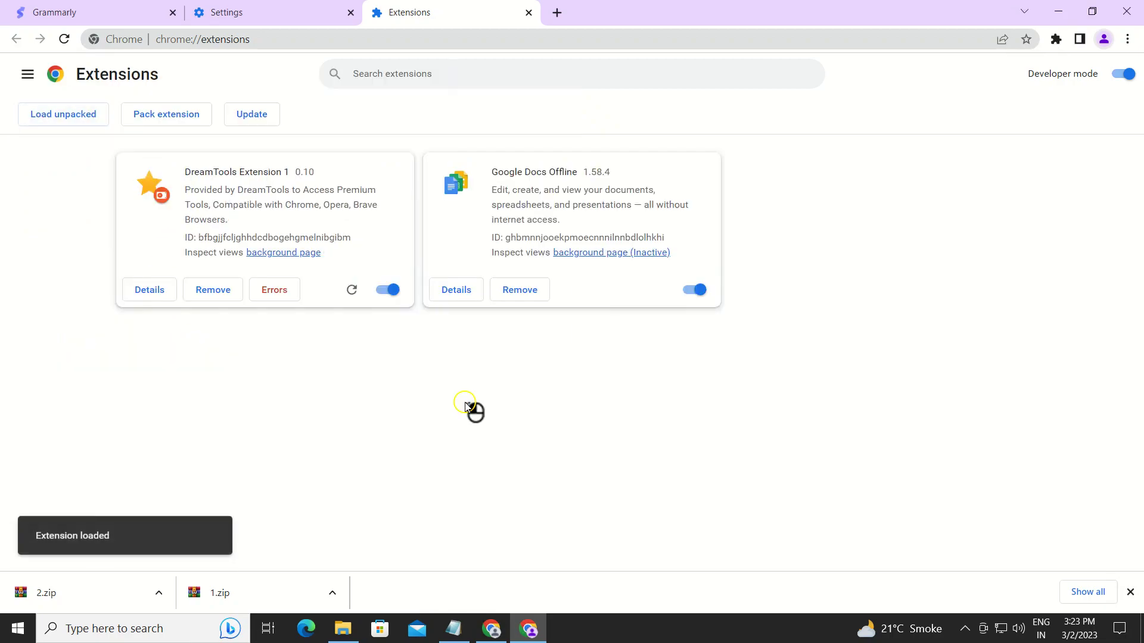
pyautogui.click(65, 114)
pyautogui.click(199, 113)
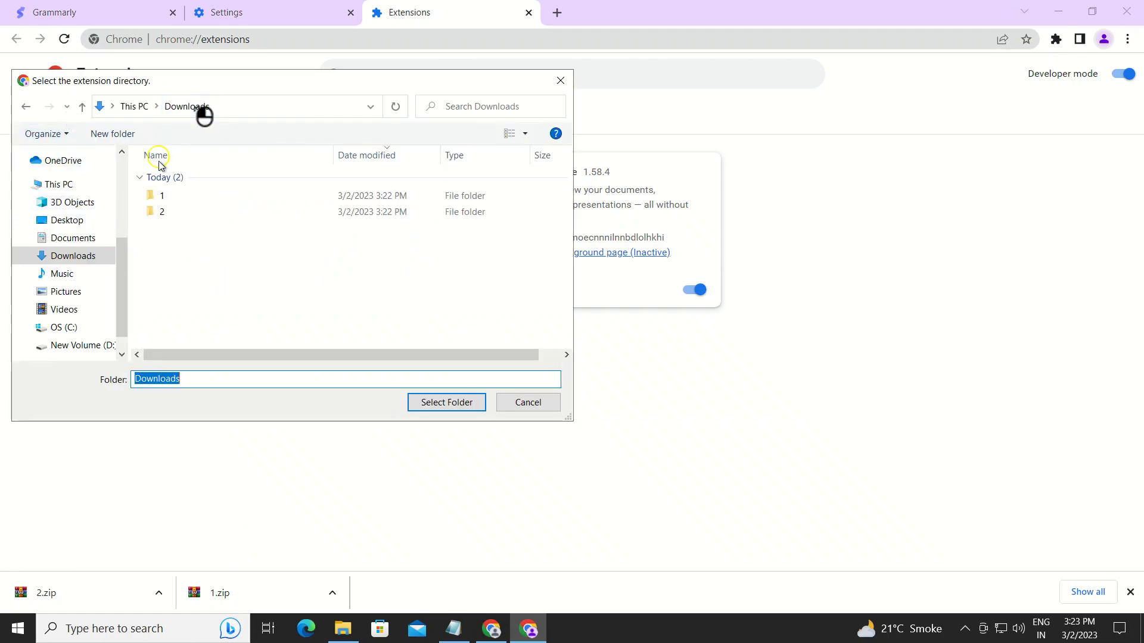
pyautogui.click(169, 216)
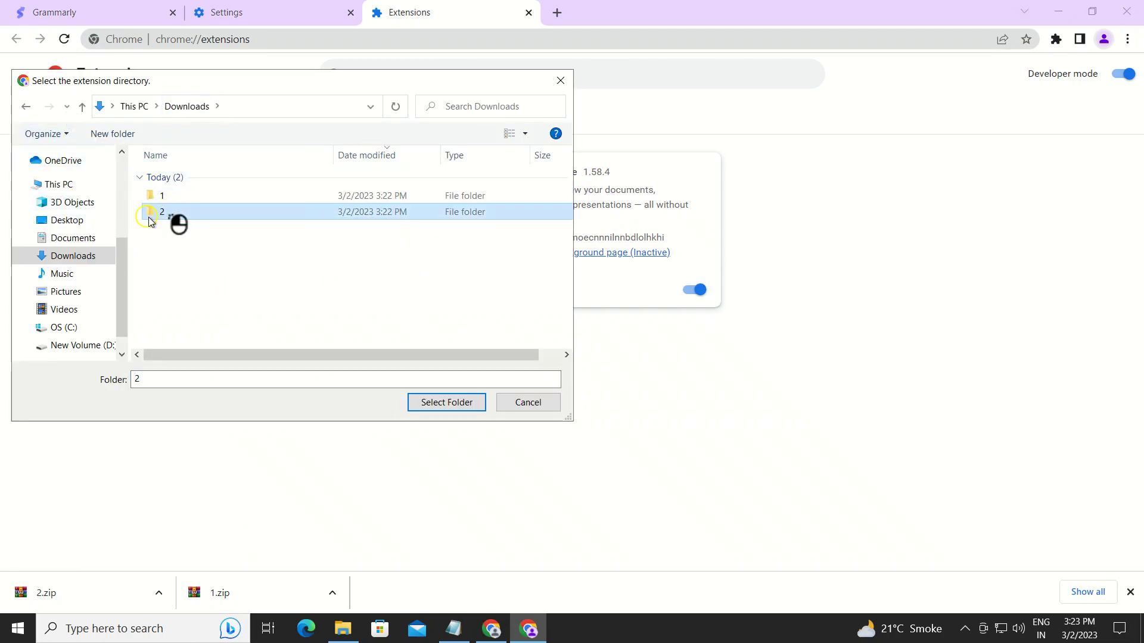
pyautogui.click(438, 406)
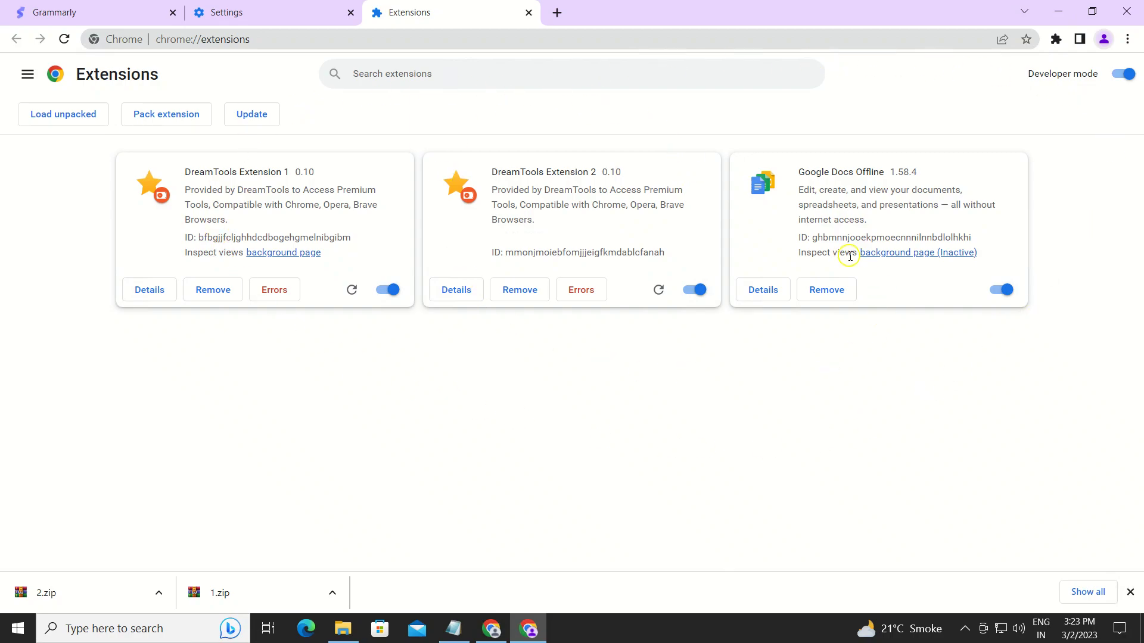
pyautogui.click(256, 122)
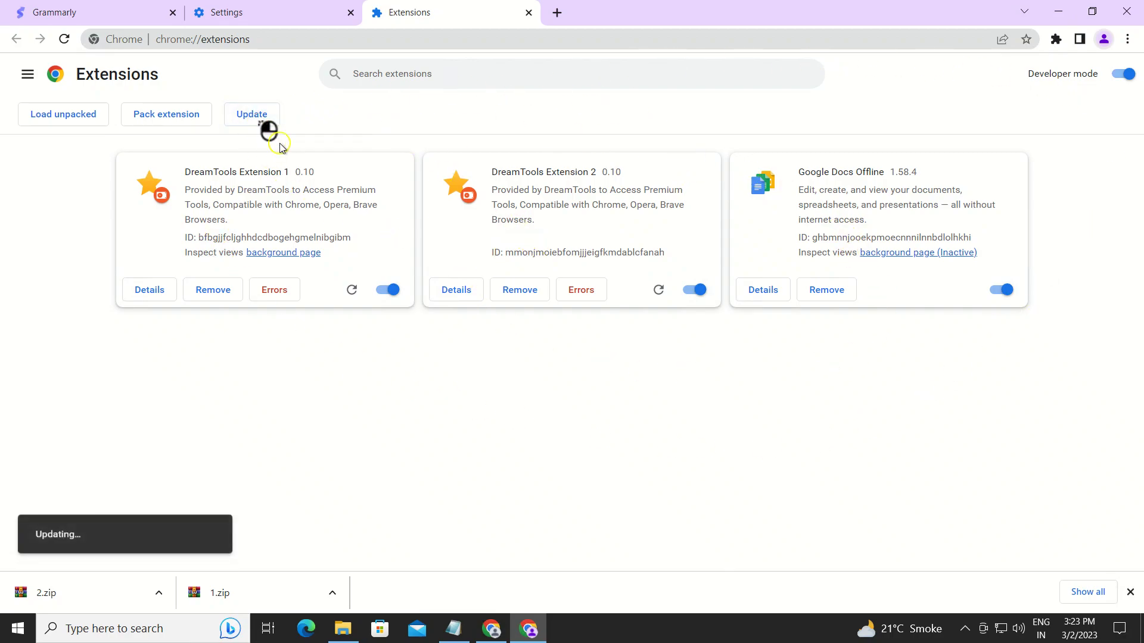
# Return to the DreamTools Grammarly tab and reload it so the new extensions are detected.
pyautogui.click(125, 20)
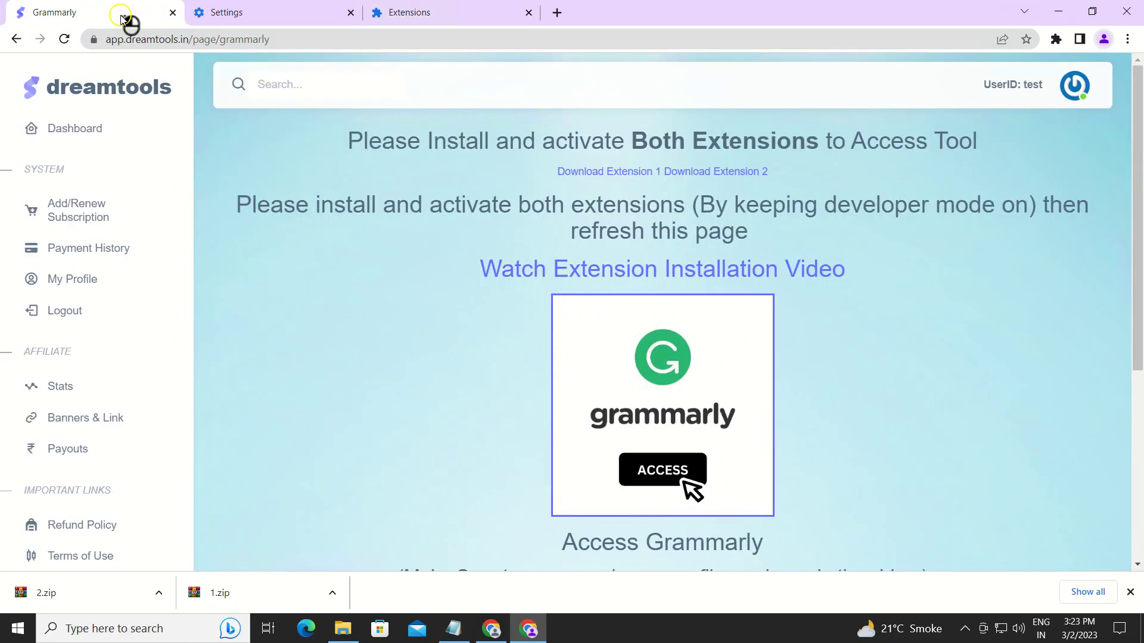
pyautogui.click(65, 40)
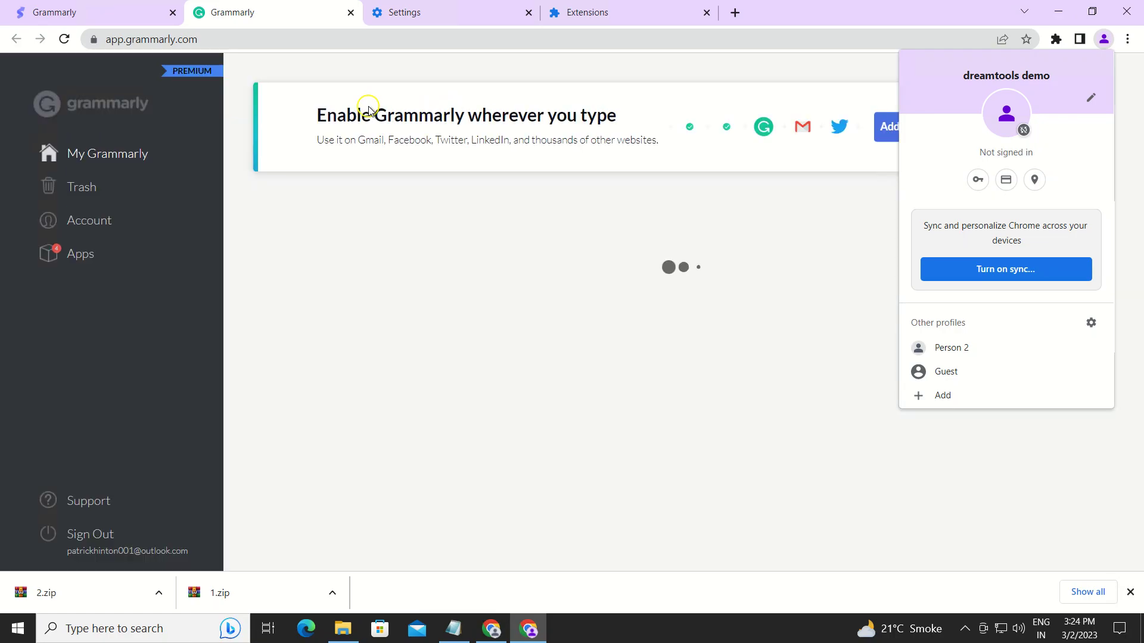
pyautogui.click(369, 112)
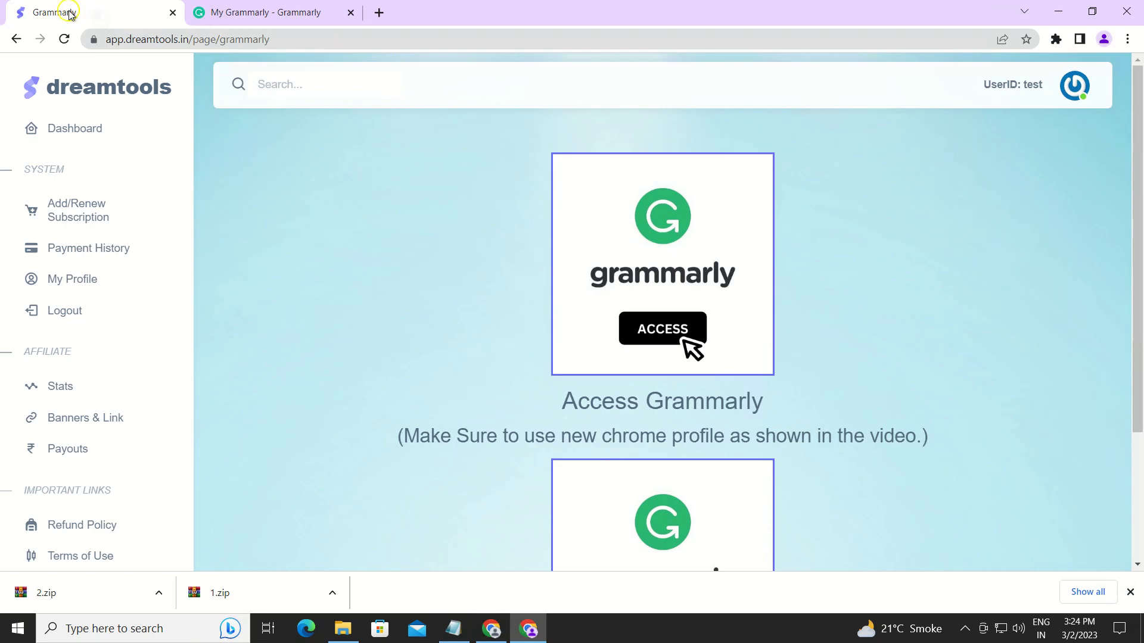
# Go back to the DreamTools Grammarly access page, leaving the Untitled document in its own tab.
pyautogui.scroll(-3, 471, 178)
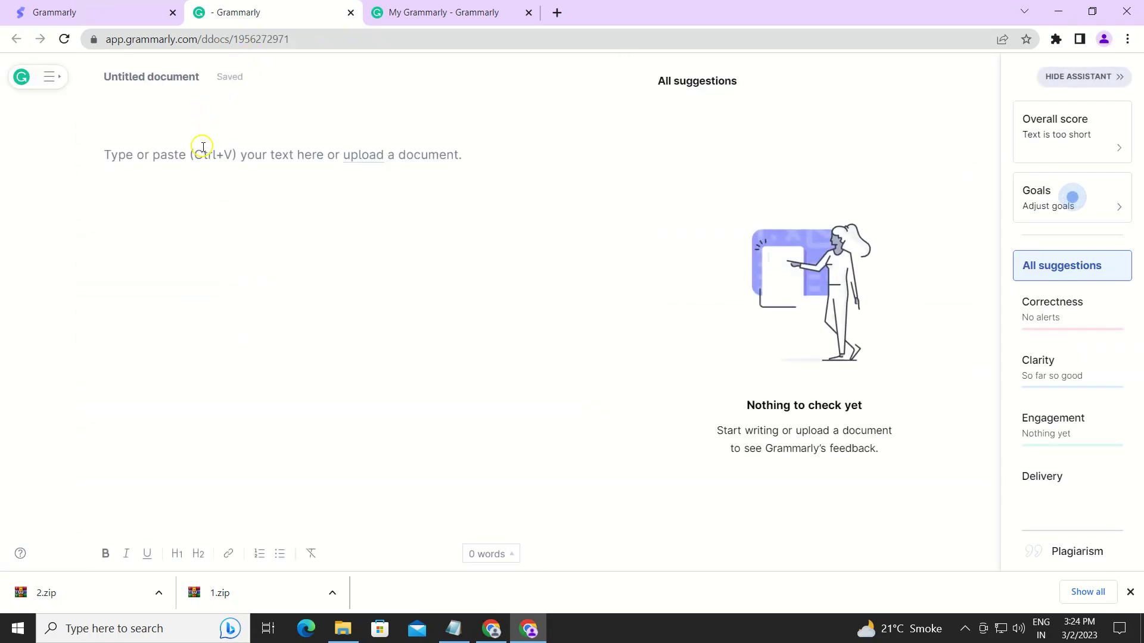
pyautogui.click(128, 23)
pyautogui.scroll(2, 503, 174)
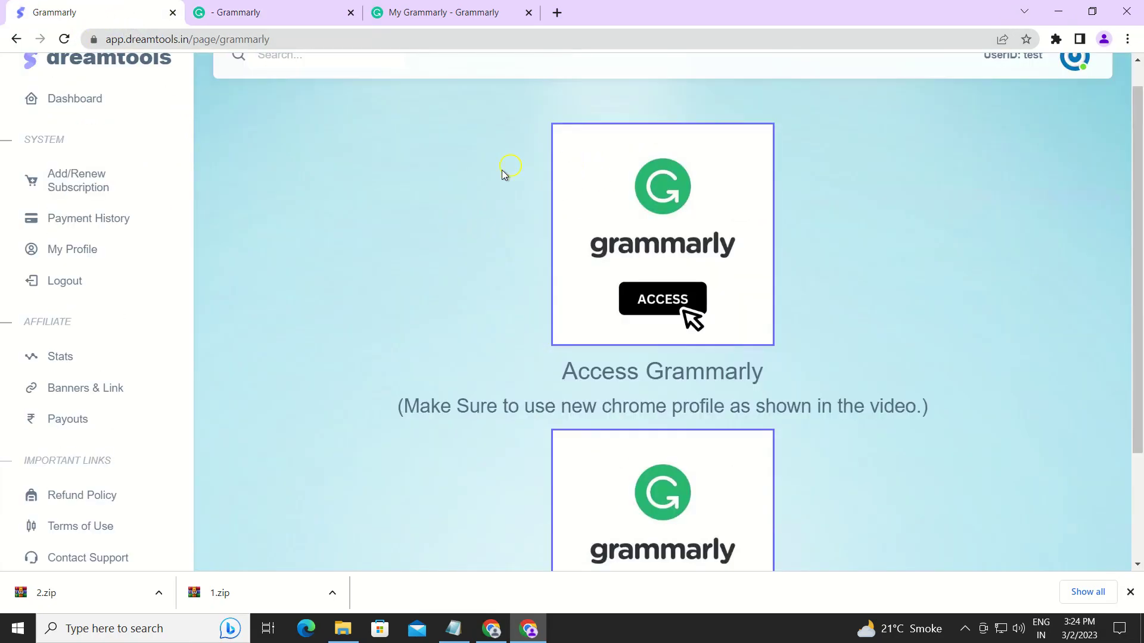
pyautogui.scroll(-2, 620, 243)
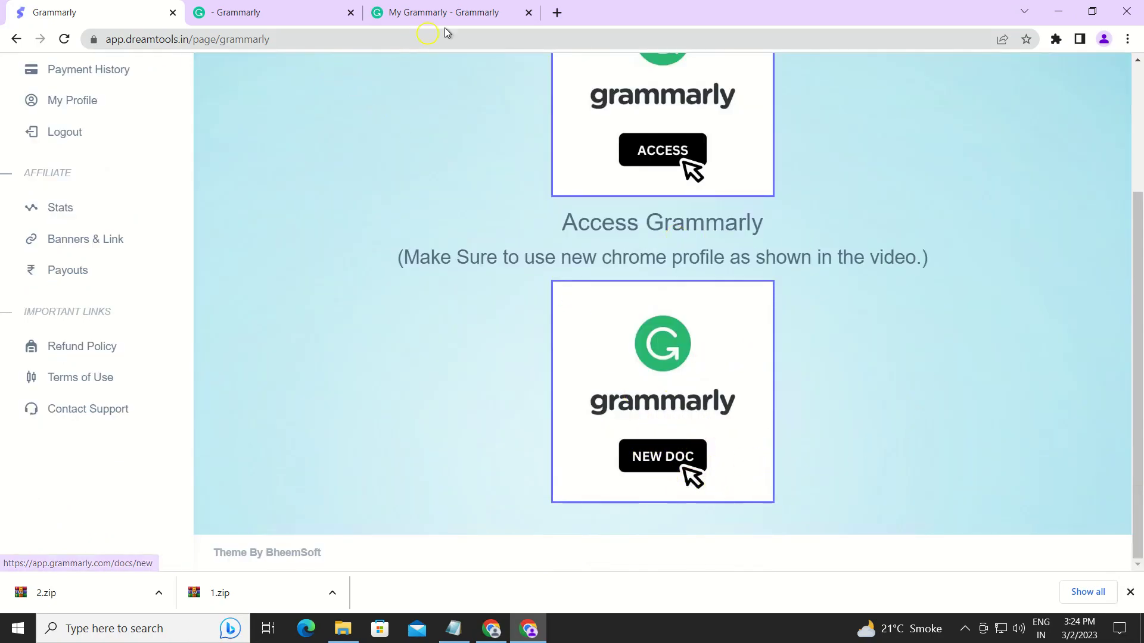
# In a new tab, search Google for 'grammarly chrome' and open the Grammarly: Grammar Checker and Writing App Web Store listing.
pyautogui.click(557, 13)
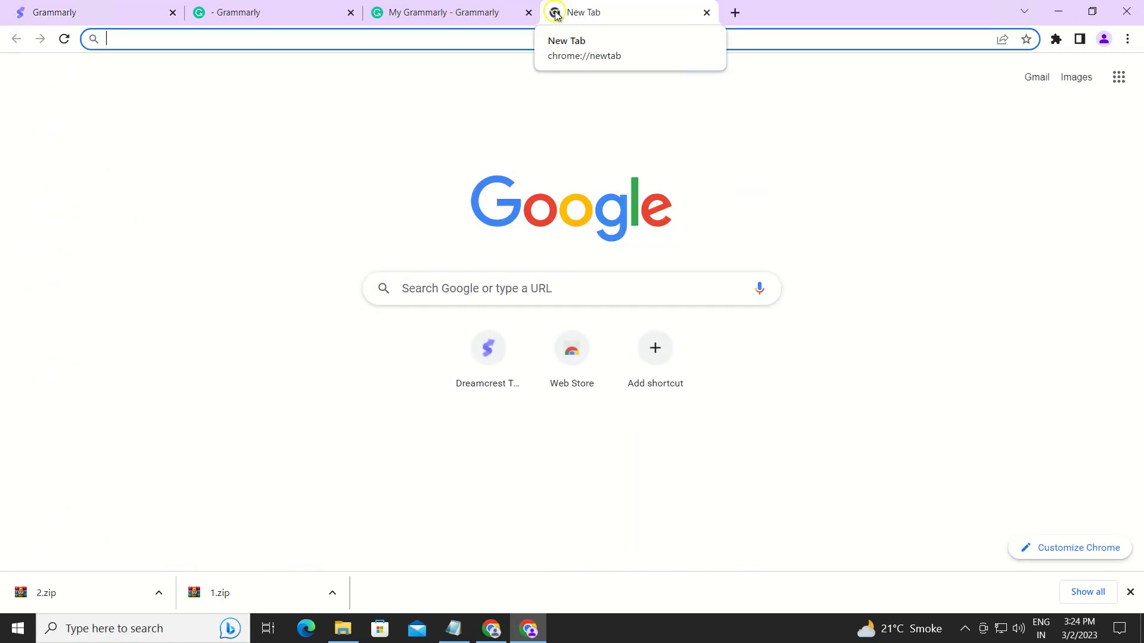
pyautogui.write('chrom')
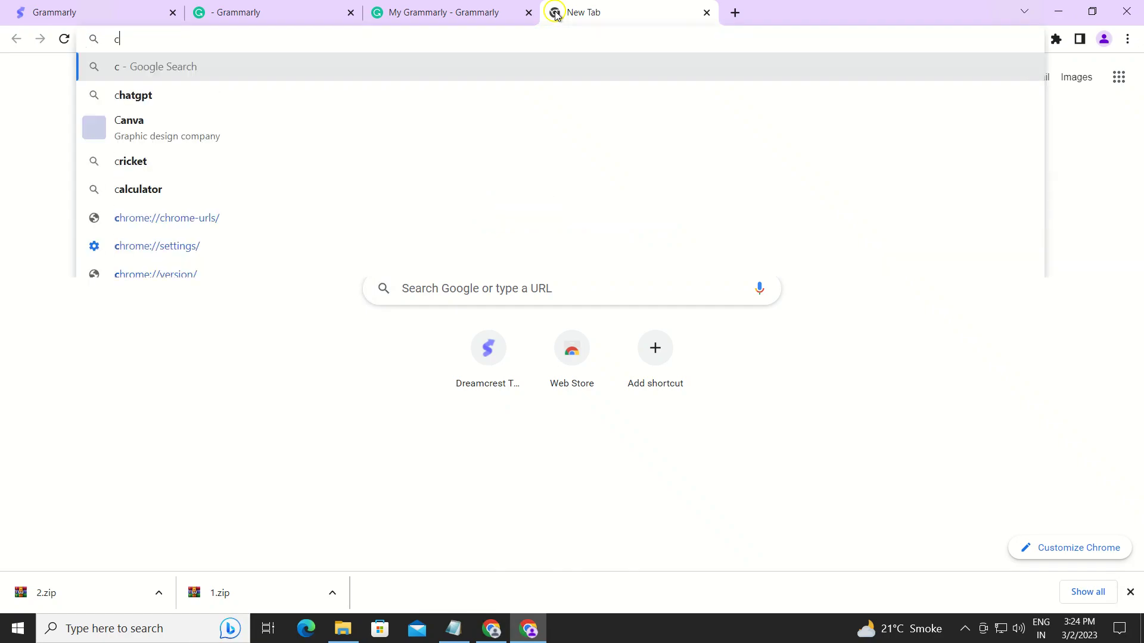
pyautogui.press('BackSpace')
pyautogui.press('BackSpace')
pyautogui.press('BackSpace')
pyautogui.press('BackSpace')
pyautogui.press('BackSpace')
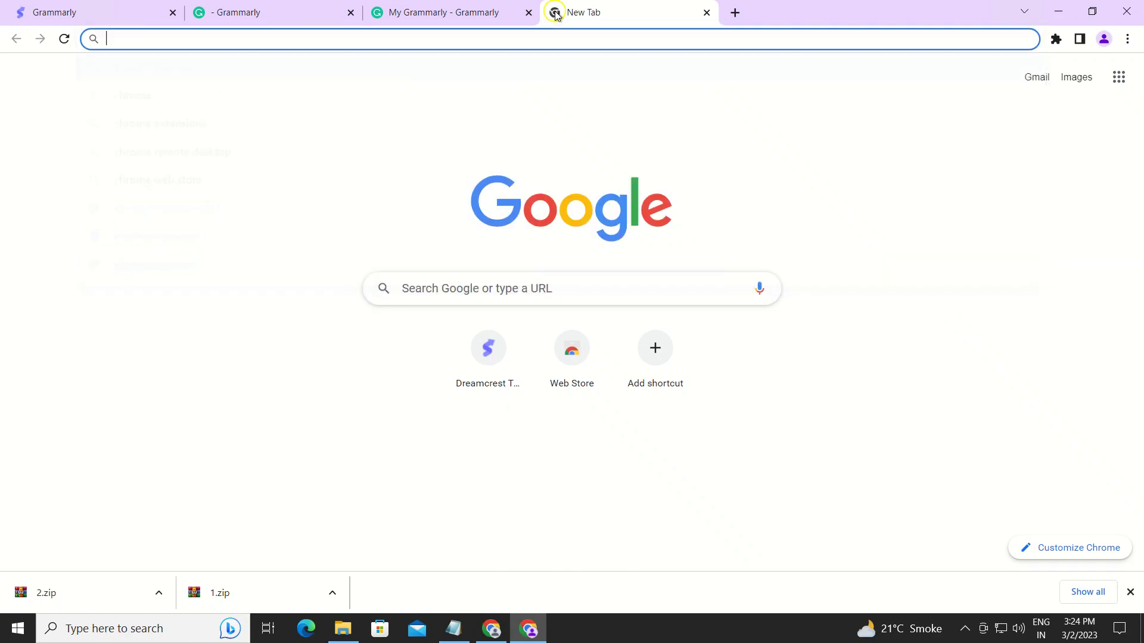
pyautogui.write('grammarly chrome')
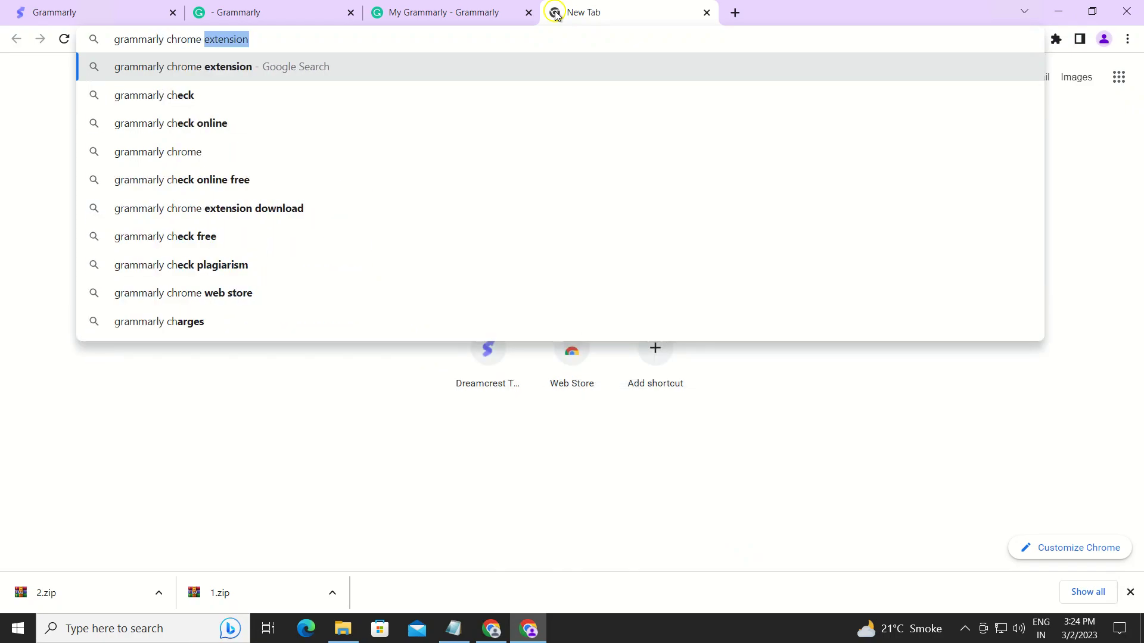
pyautogui.press('Return')
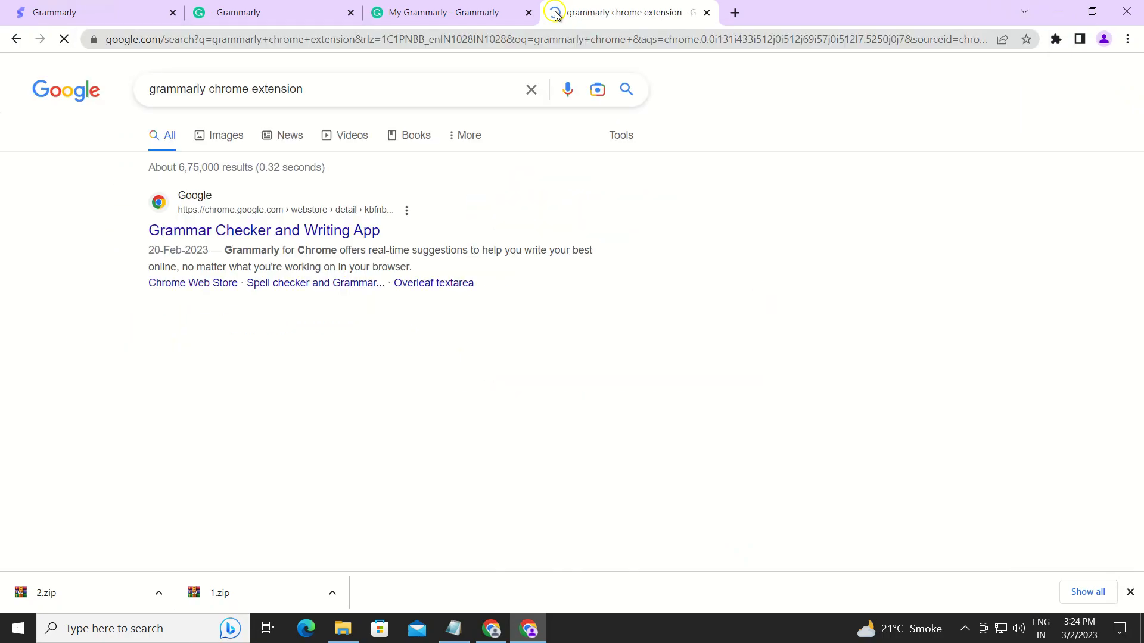
pyautogui.click(249, 226)
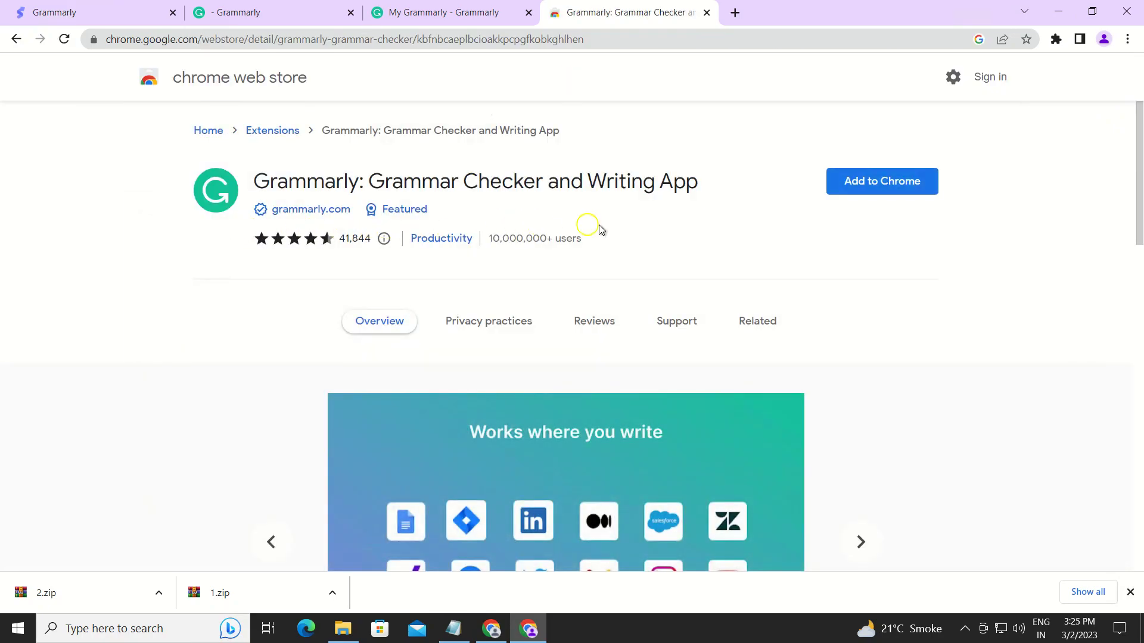
# Install the Grammarly extension and check that its quick settings show a Premium account.
pyautogui.click(901, 188)
pyautogui.click(601, 192)
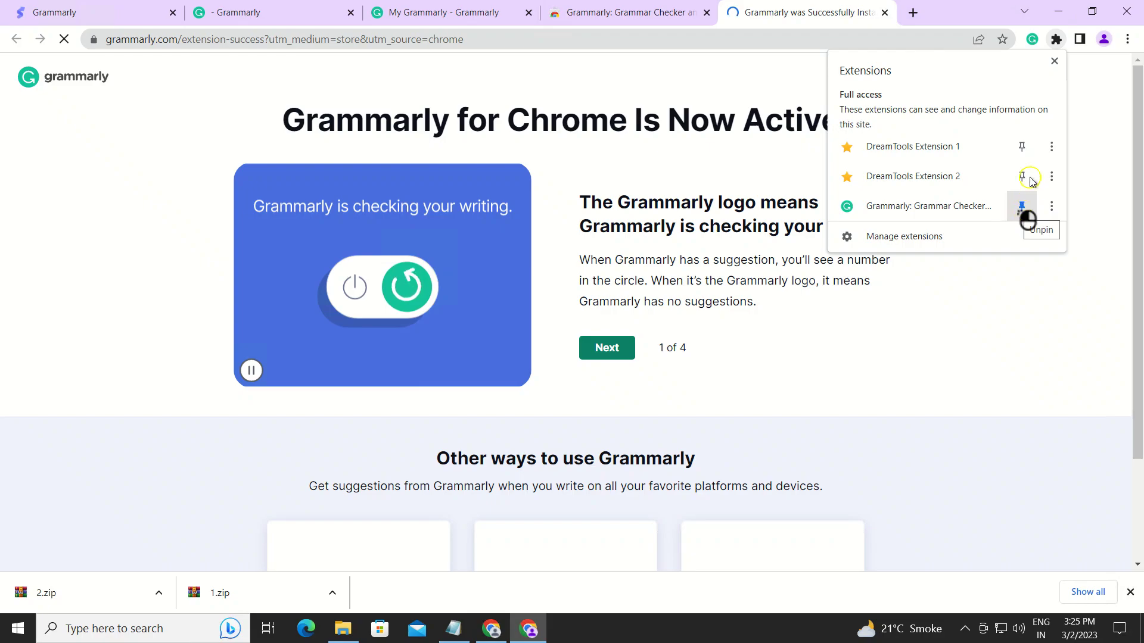
pyautogui.click(1034, 39)
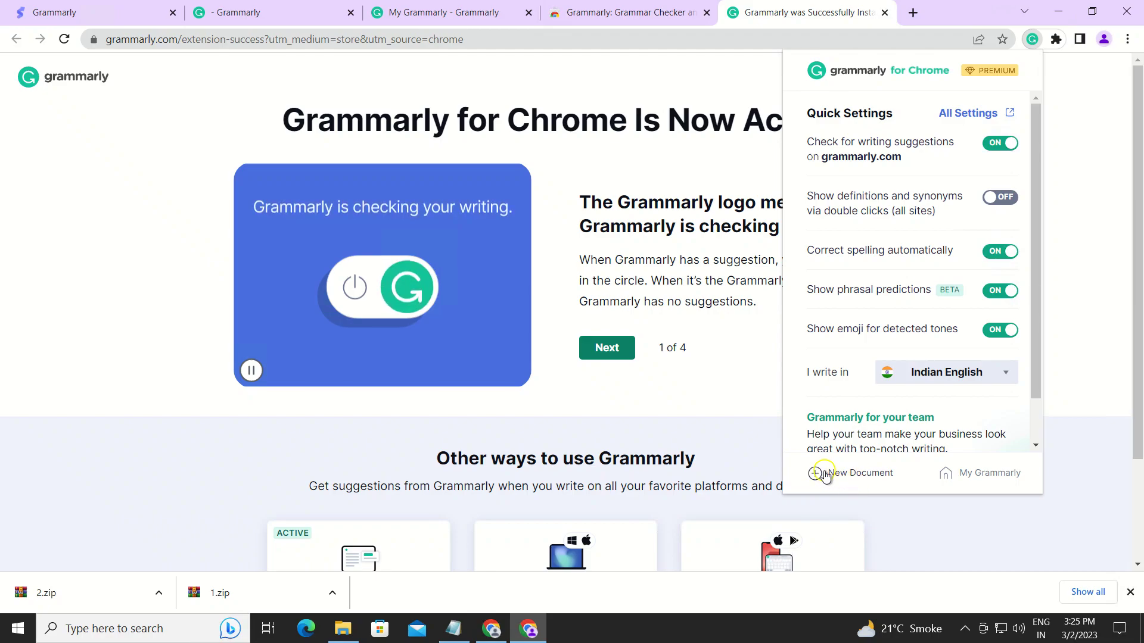
pyautogui.scroll(-1, 908, 289)
pyautogui.scroll(1, 908, 289)
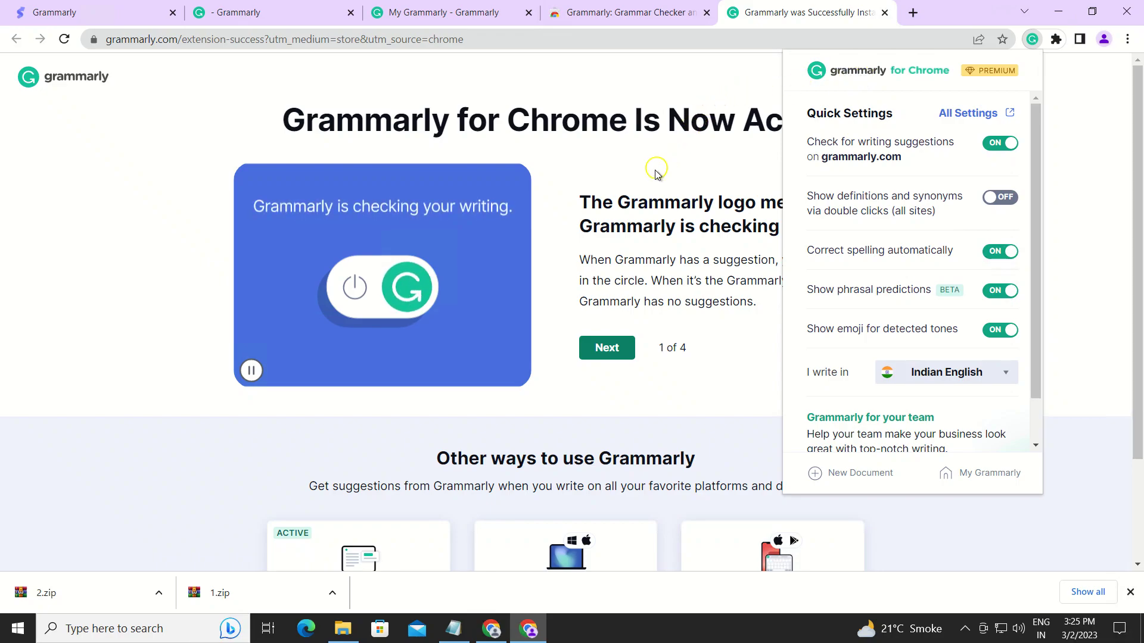
pyautogui.click(620, 214)
pyautogui.click(1104, 39)
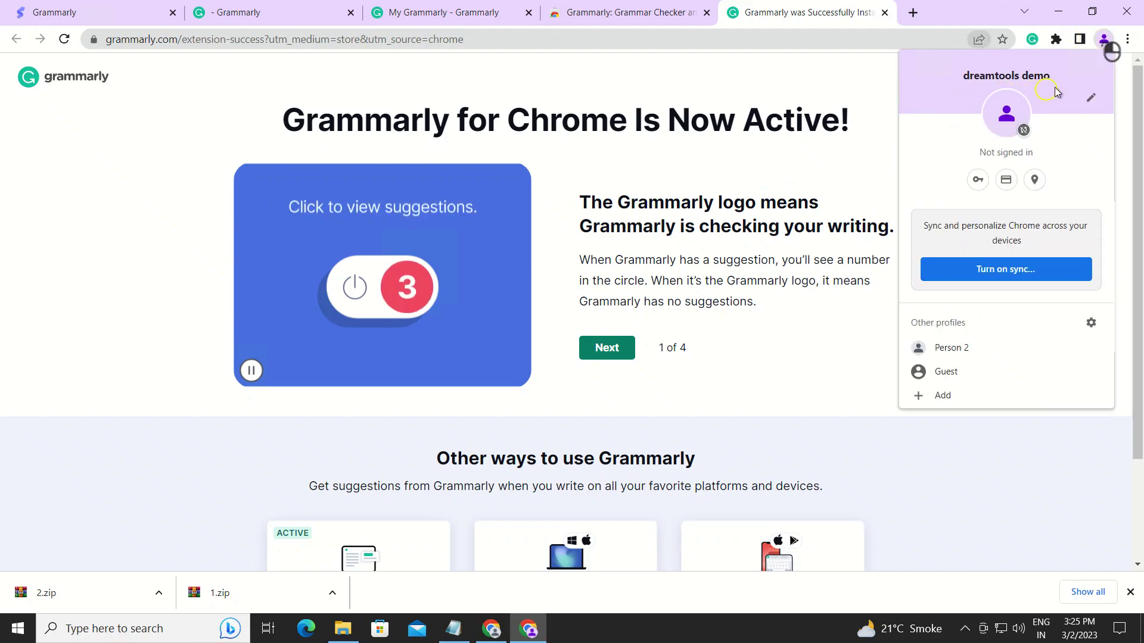